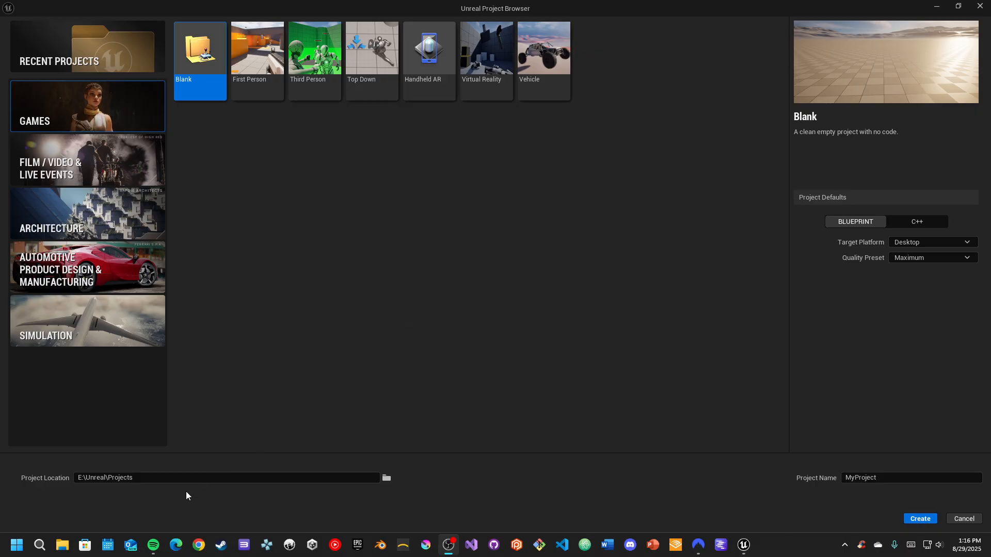
# Search the computer for Unreal Engine and shorten the query to "unreal" to locate the app that launches it
pyautogui.click(39, 546)
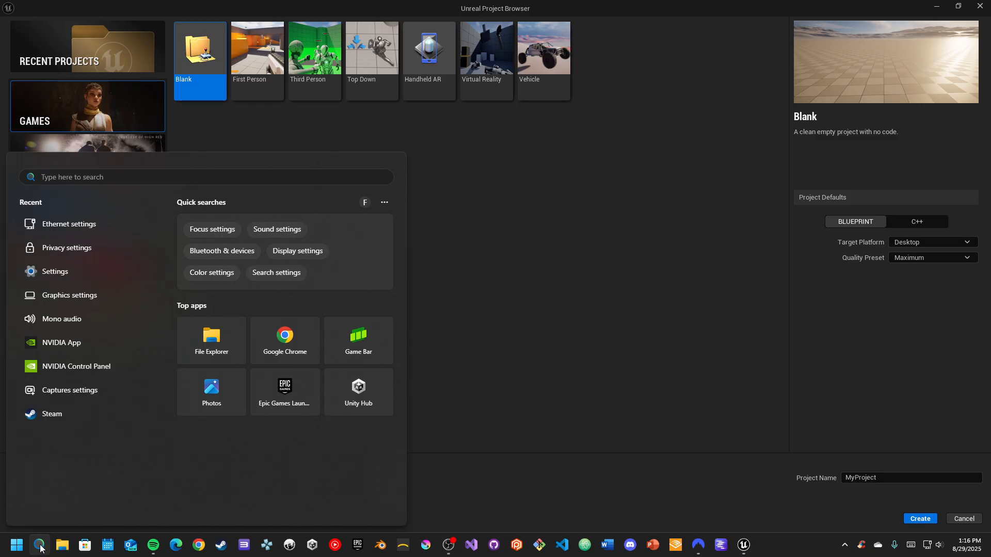
pyautogui.write('unreal en')
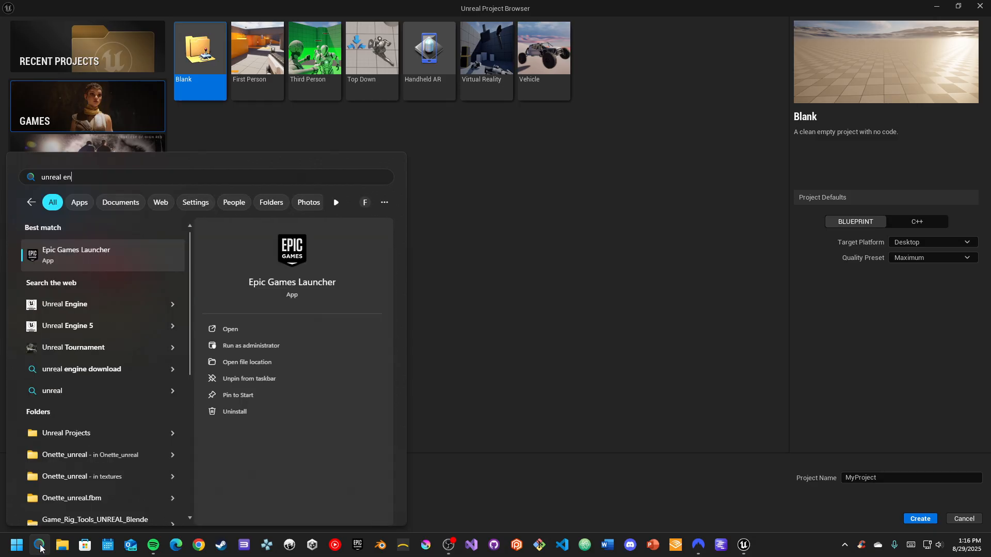
pyautogui.write('gine')
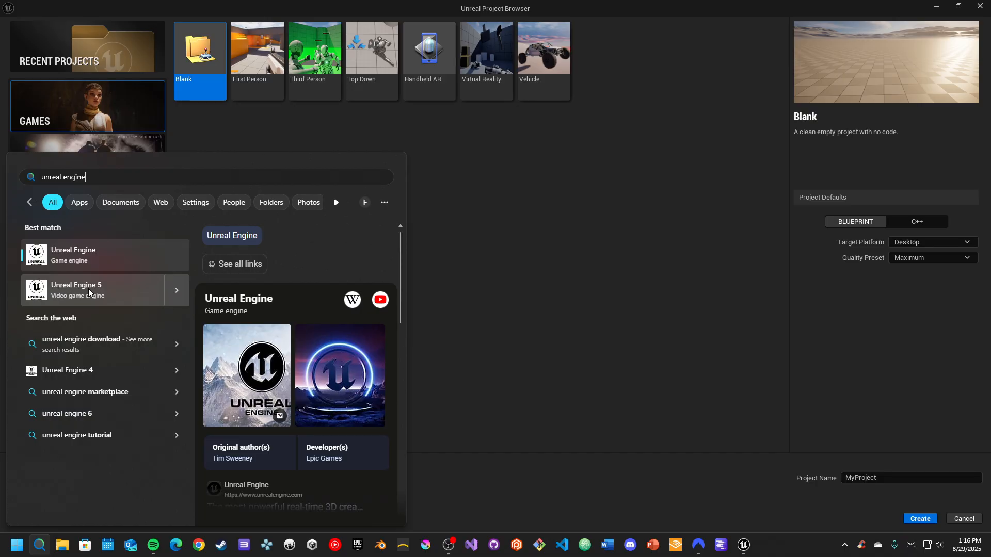
pyautogui.press('BackSpace')
pyautogui.press('BackSpace')
pyautogui.press('BackSpace')
pyautogui.press('BackSpace')
pyautogui.press('BackSpace')
pyautogui.press('BackSpace')
pyautogui.press('BackSpace')
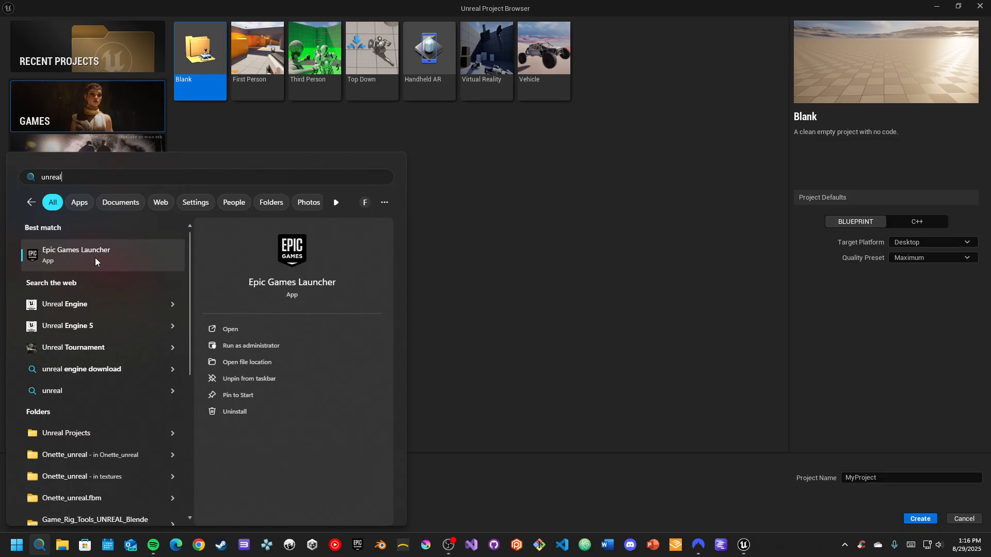
pyautogui.click(488, 224)
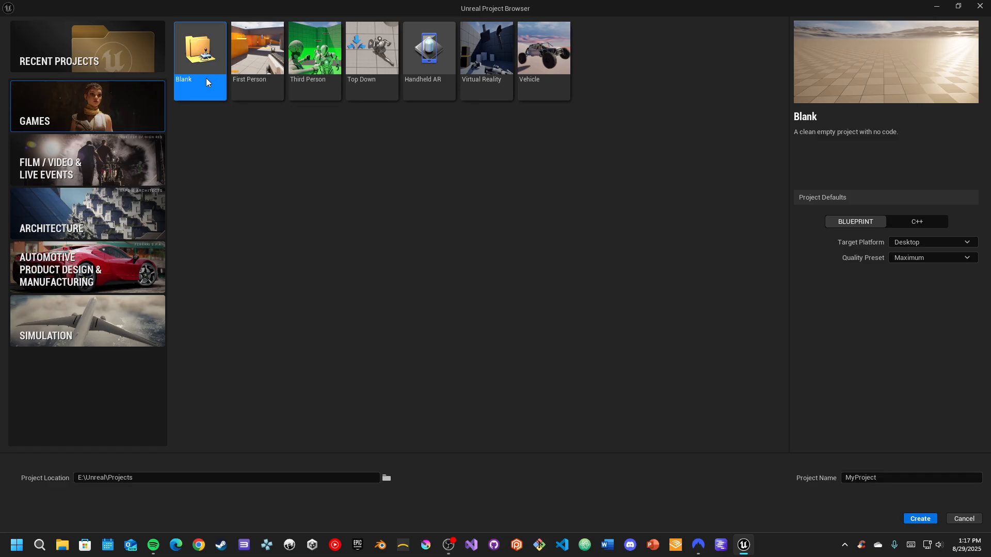
# Create a new project from the First Person games template, named DMS439_Week01_Demo_R
pyautogui.click(258, 69)
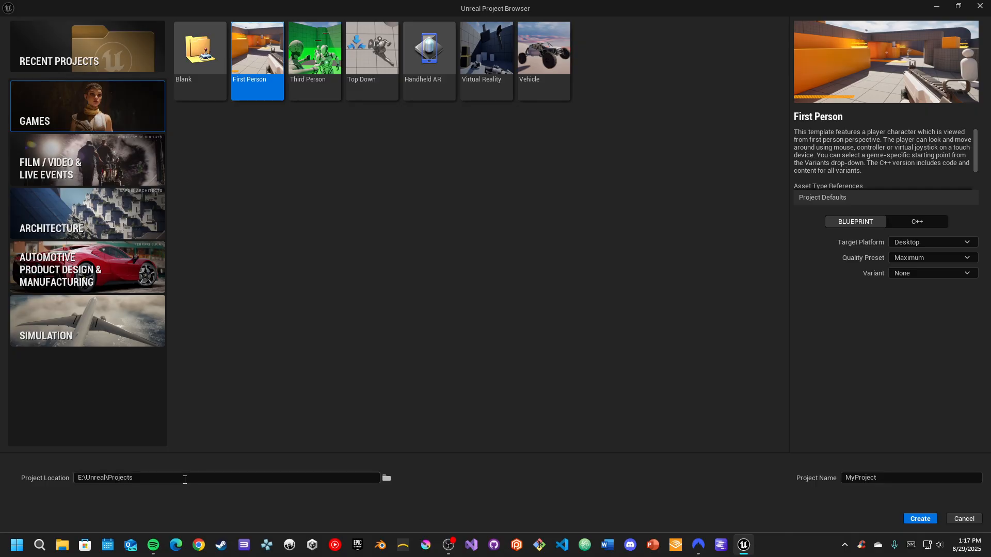
pyautogui.click(873, 483)
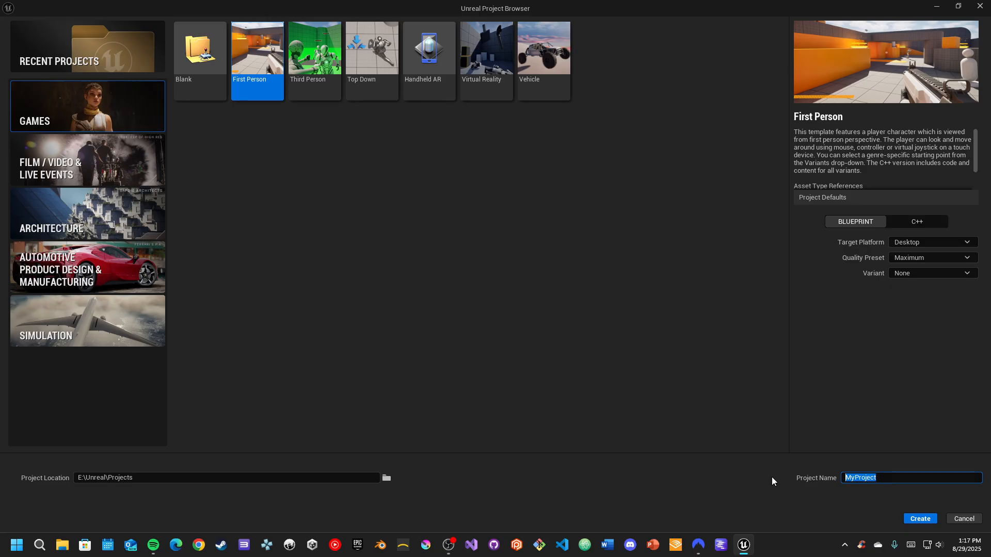
pyautogui.write('DMS439_Week01_Demo_Re')
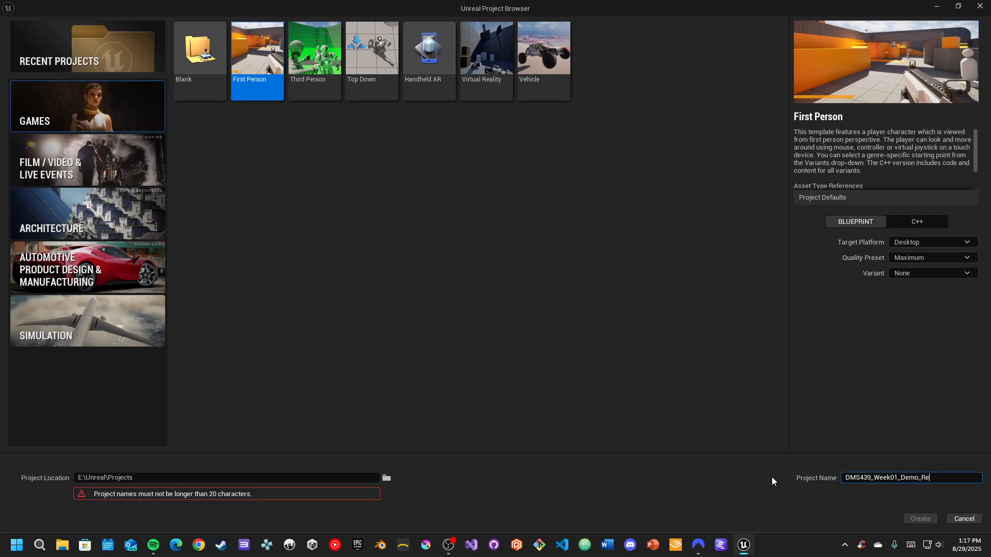
pyautogui.write('dording')
pyautogui.press('BackSpace')
pyautogui.press('BackSpace')
pyautogui.press('BackSpace')
pyautogui.press('BackSpace')
pyautogui.press('BackSpace')
pyautogui.press('BackSpace')
pyautogui.press('BackSpace')
pyautogui.write('c')
pyautogui.press('BackSpace')
pyautogui.press('BackSpace')
pyautogui.press('BackSpace')
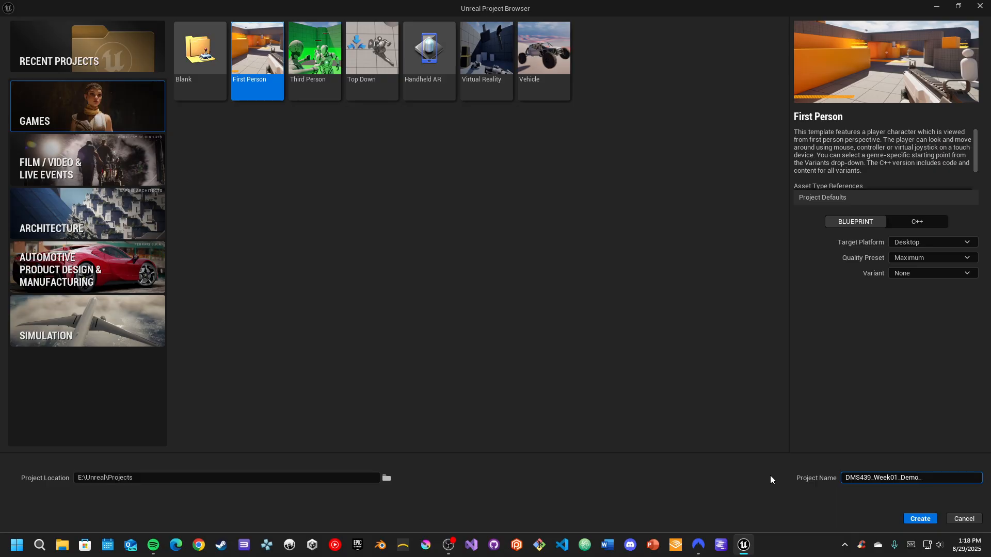
pyautogui.write('R')
pyautogui.click(923, 520)
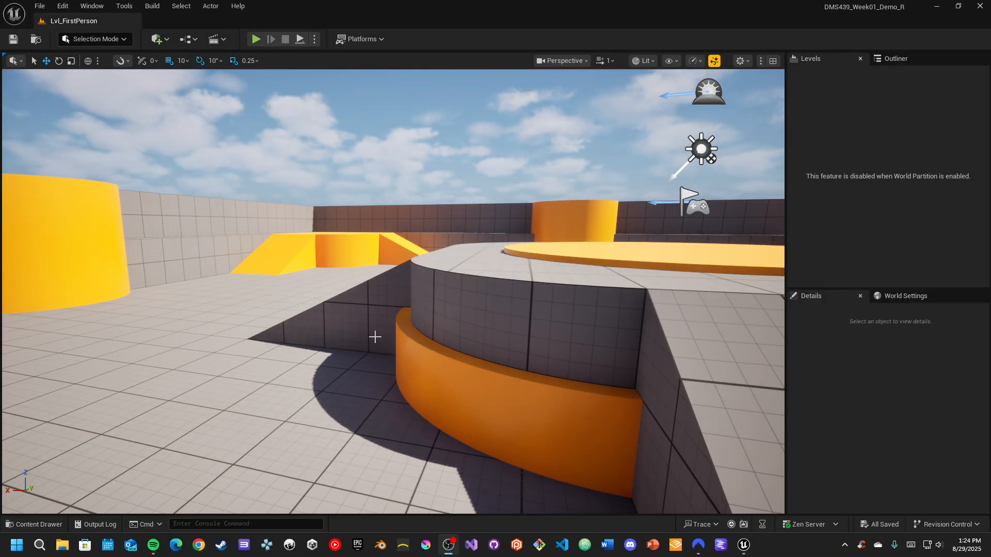
# Fly through the first-person level in the viewport to examine its walls, ramps and cylinders
pyautogui.moveTo(369, 338); pyautogui.dragTo(376, 278, button='right')
pyautogui.press('w')
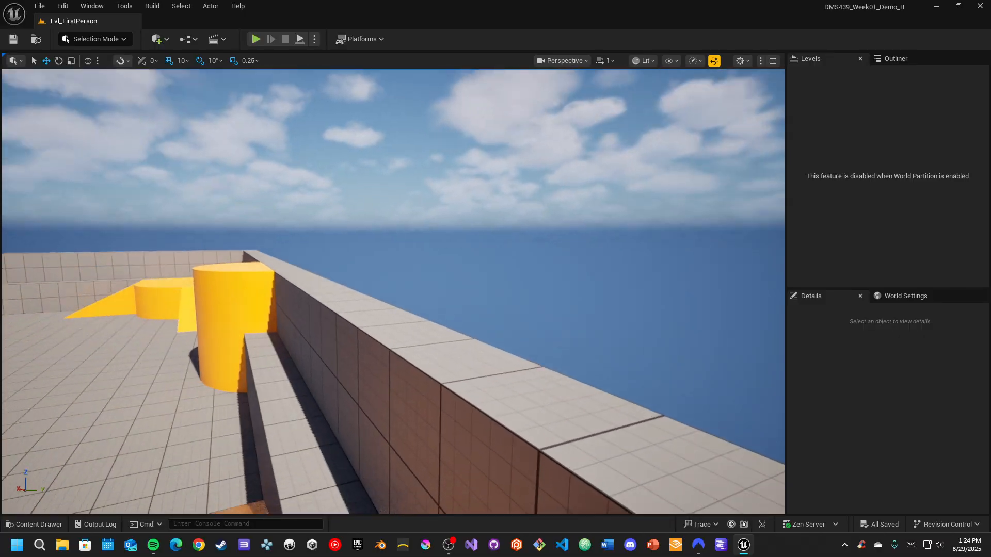
pyautogui.moveTo(377, 278); pyautogui.dragTo(362, 330, button='right')
pyautogui.moveTo(373, 203); pyautogui.dragTo(374, 201, button='right')
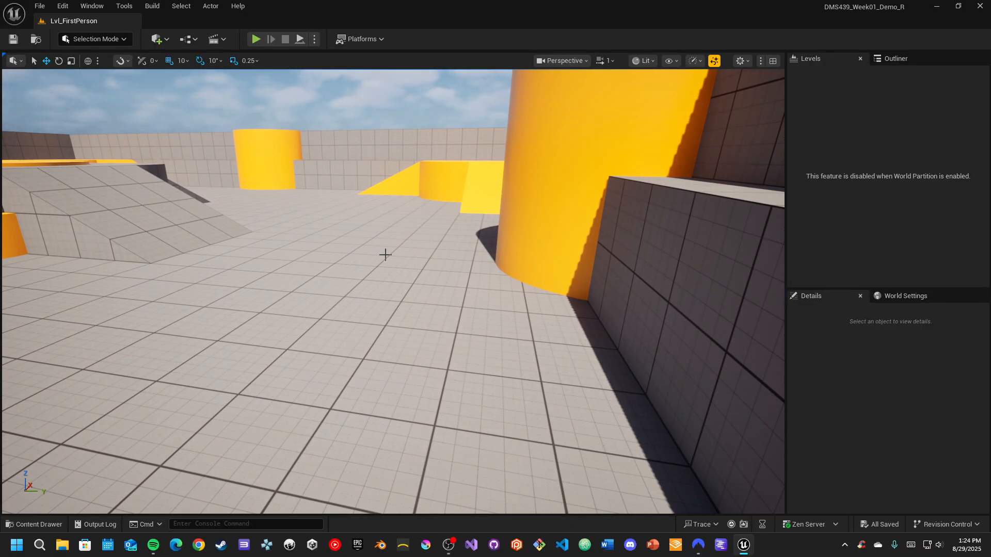
pyautogui.moveTo(385, 255); pyautogui.dragTo(347, 212, button='right')
pyautogui.press('w')
pyautogui.press('a')
pyautogui.press('d')
pyautogui.press('w')
pyautogui.press('w')
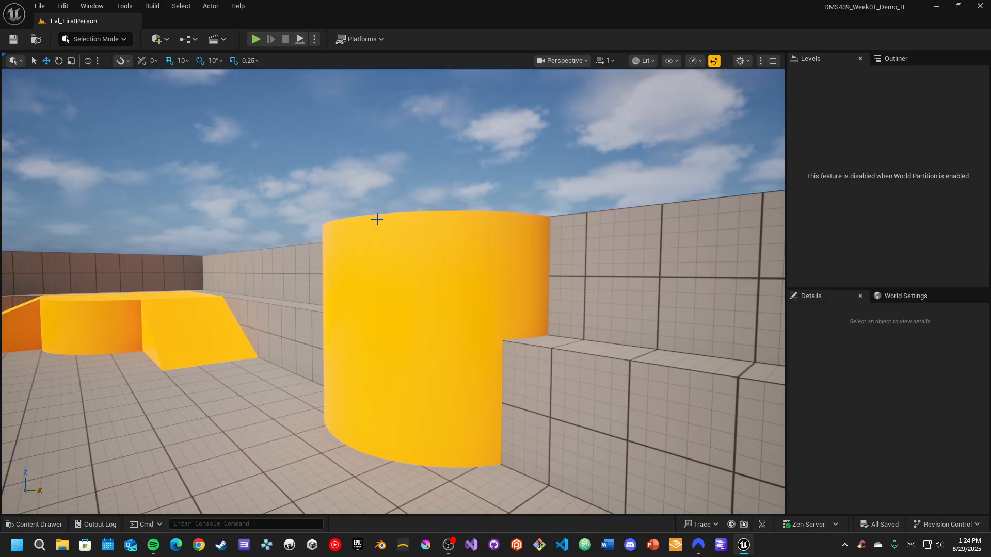
# Play the first-person level in the editor, walk the character around the arena and end the play session
pyautogui.click(254, 40)
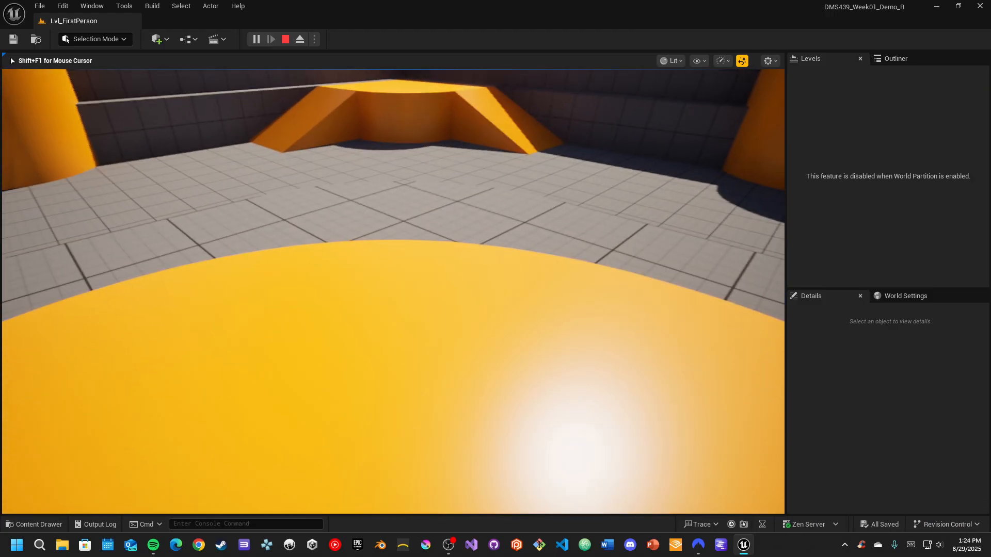
pyautogui.press('w')
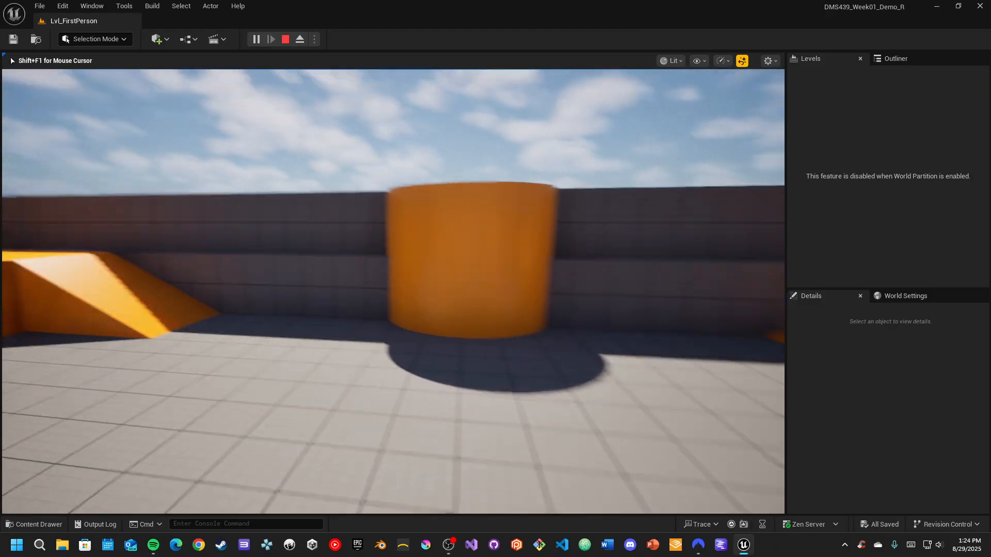
pyautogui.press('w')
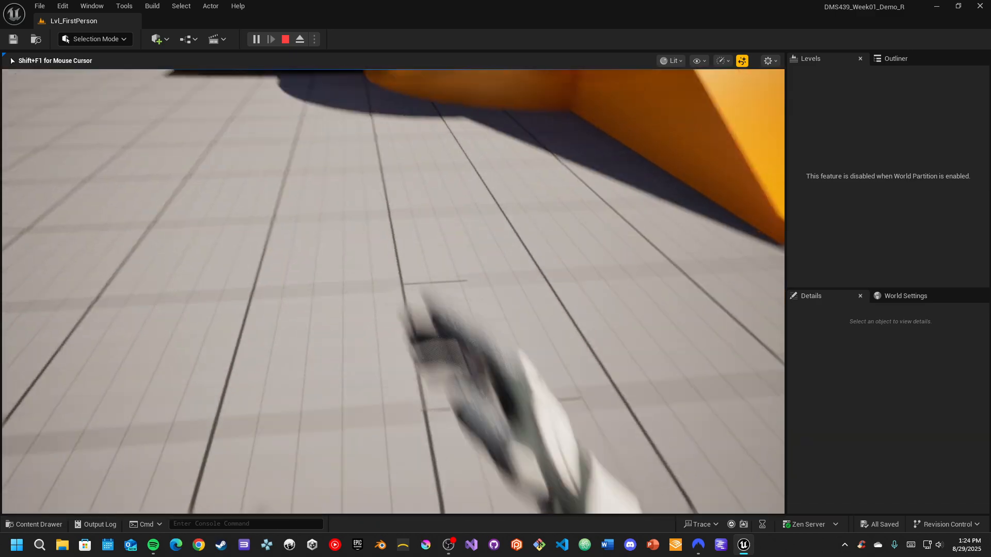
pyautogui.press('w')
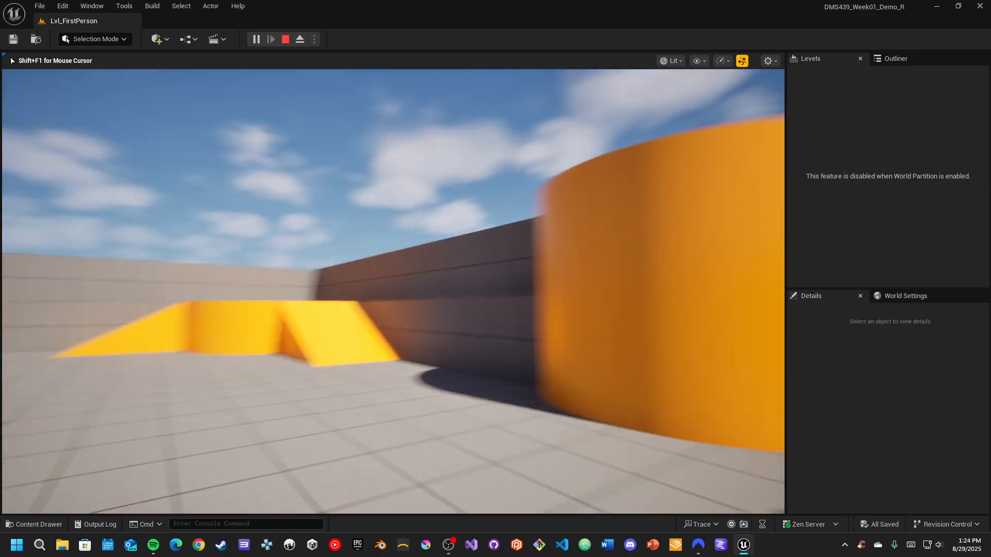
pyautogui.press('w')
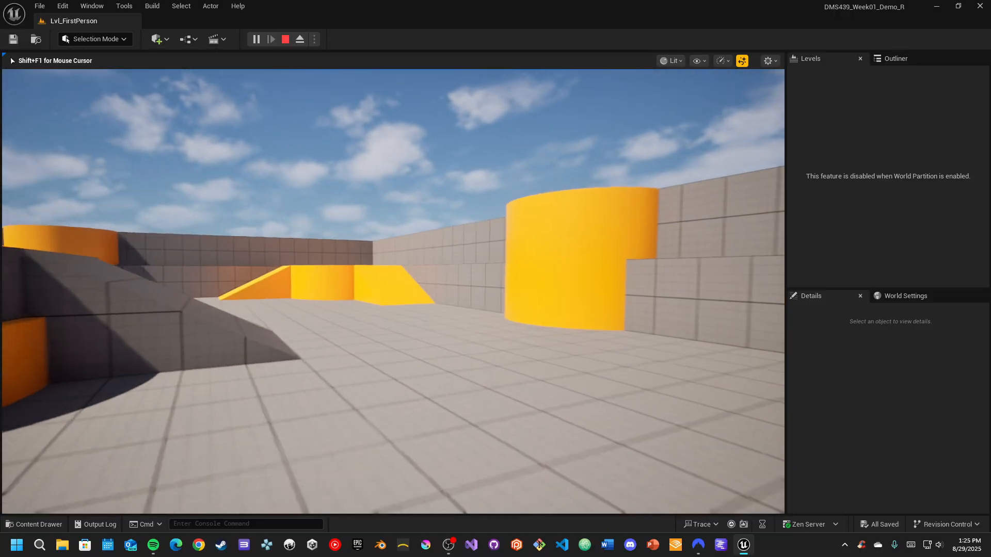
pyautogui.press('w')
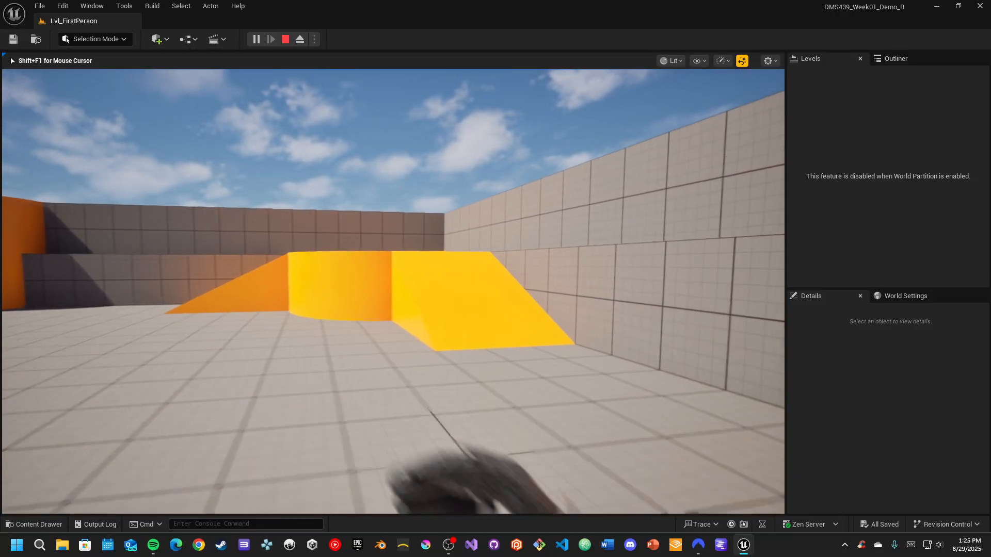
pyautogui.press('w')
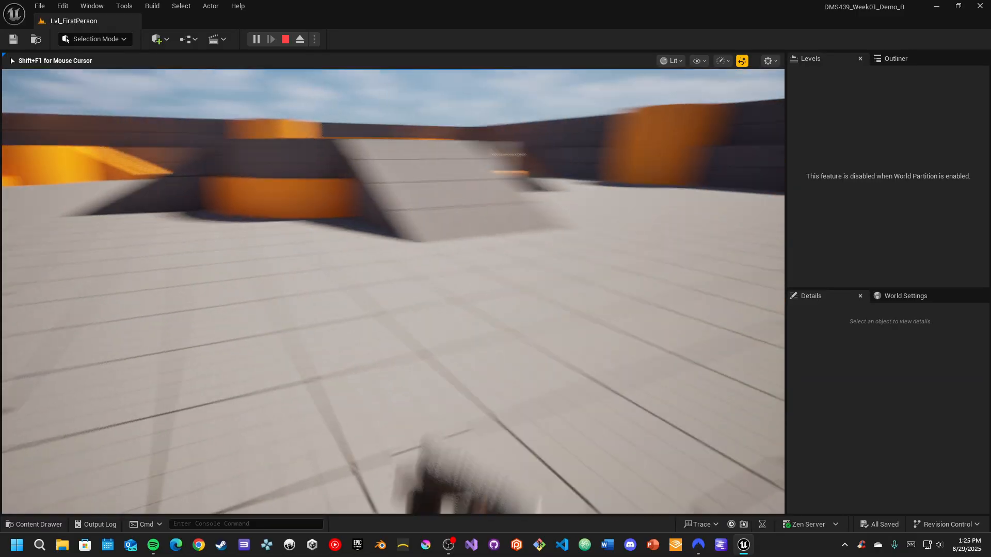
pyautogui.press('Escape')
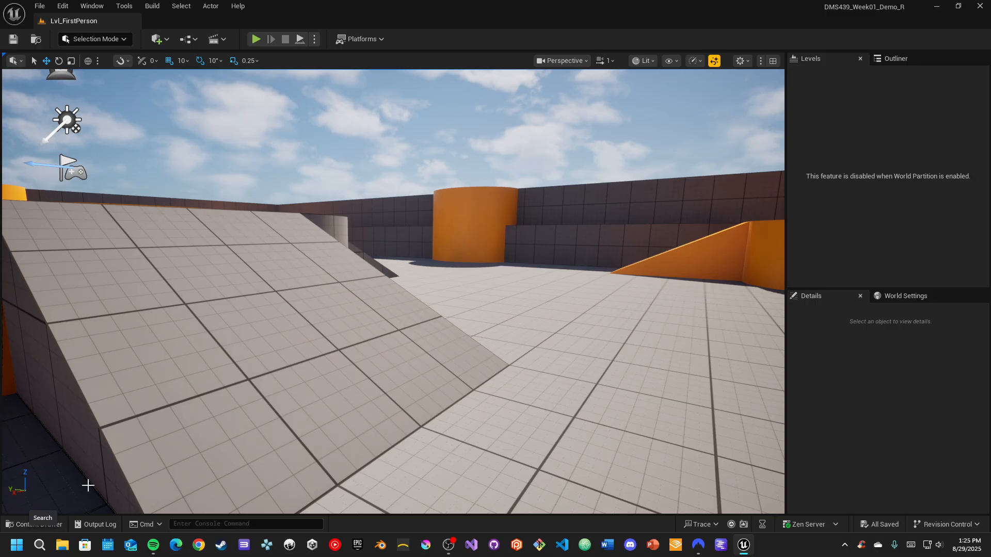
# Look through the project's content folders, including the FirstPerson Blueprints and the Input Actions, and collapse the expanded folders
pyautogui.click(49, 526)
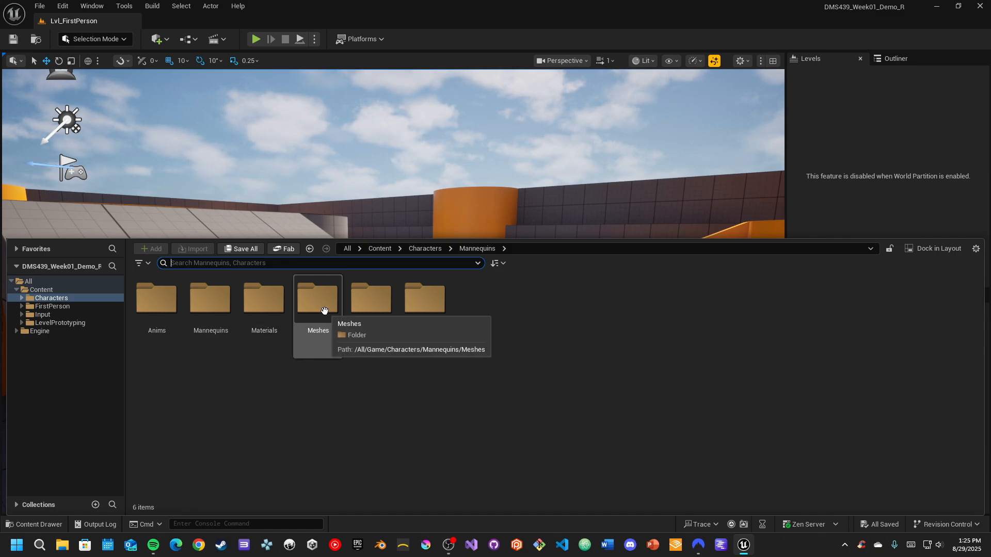
pyautogui.click(63, 308)
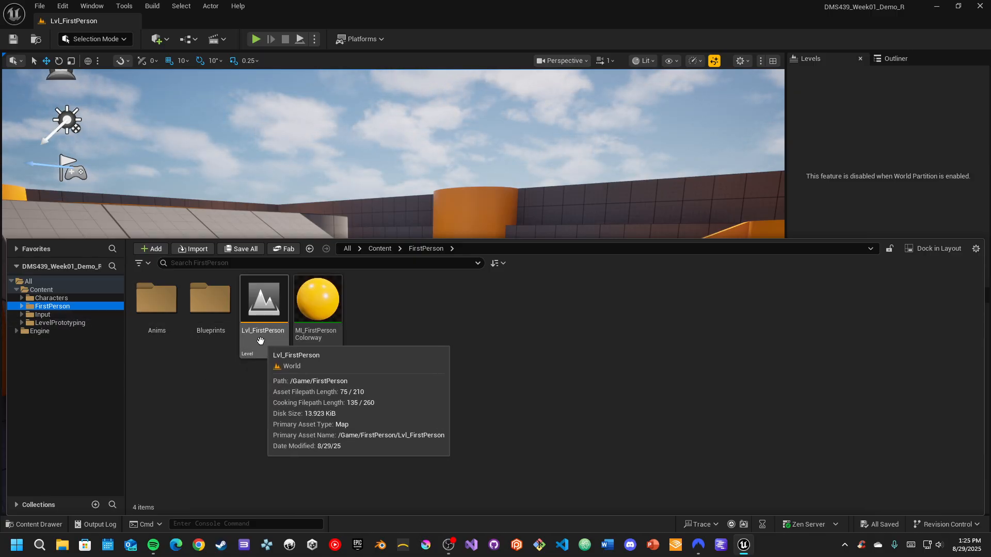
pyautogui.doubleClick(209, 305)
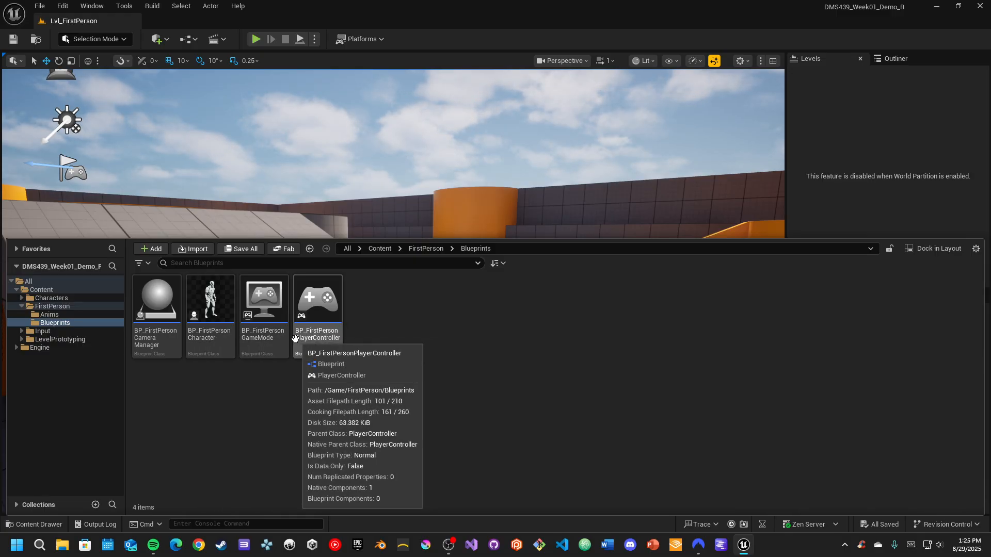
pyautogui.click(43, 332)
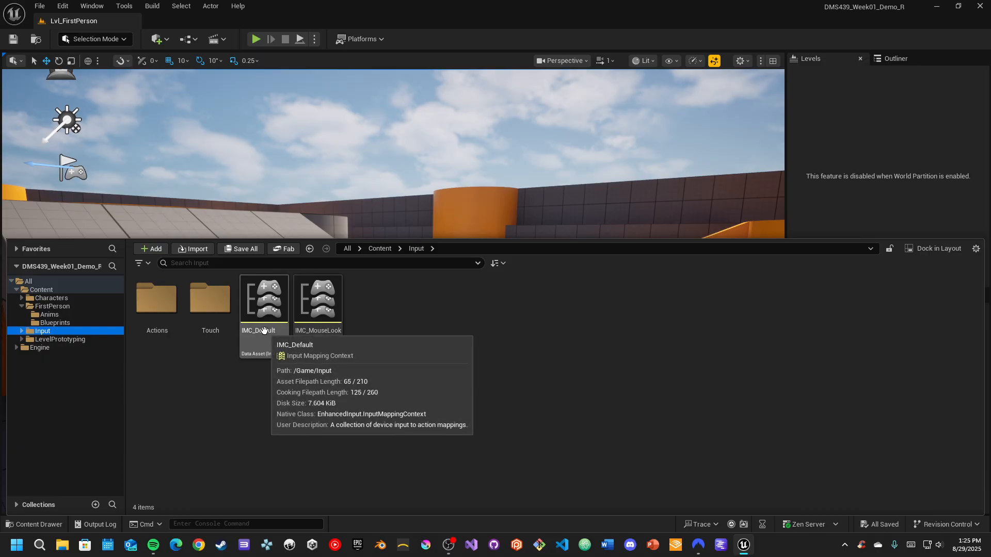
pyautogui.doubleClick(158, 309)
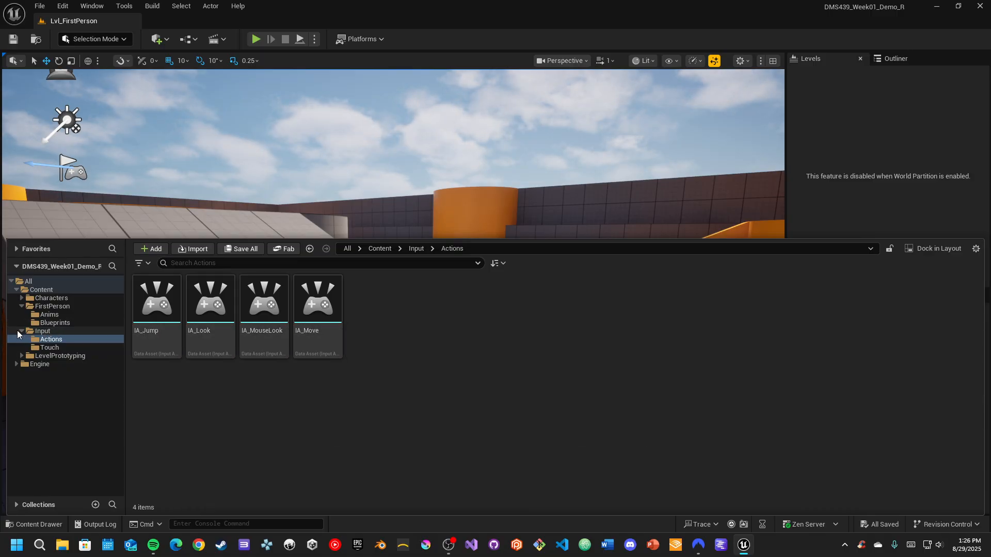
pyautogui.click(21, 332)
pyautogui.click(22, 306)
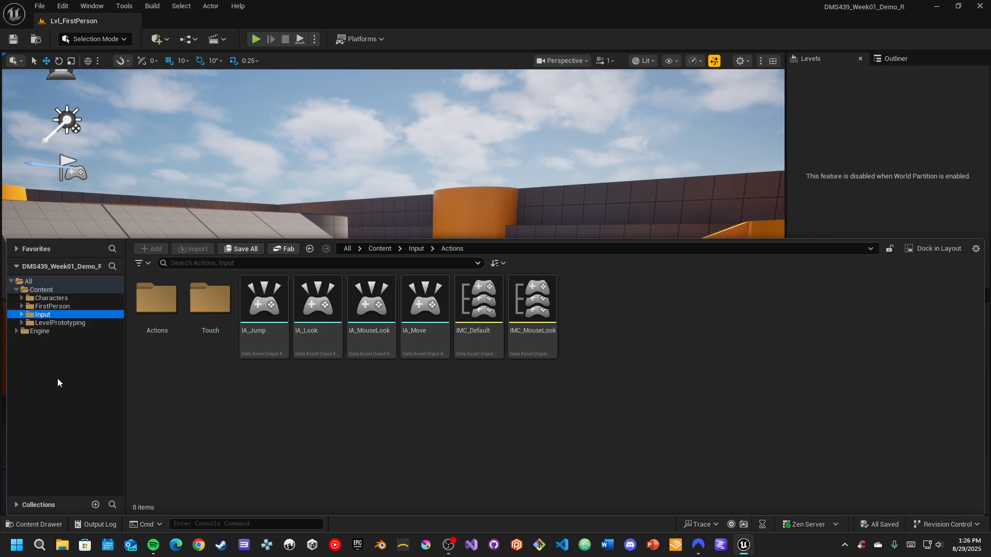
# Create a new folder named DMS439 inside the Input content folder
pyautogui.click(41, 317)
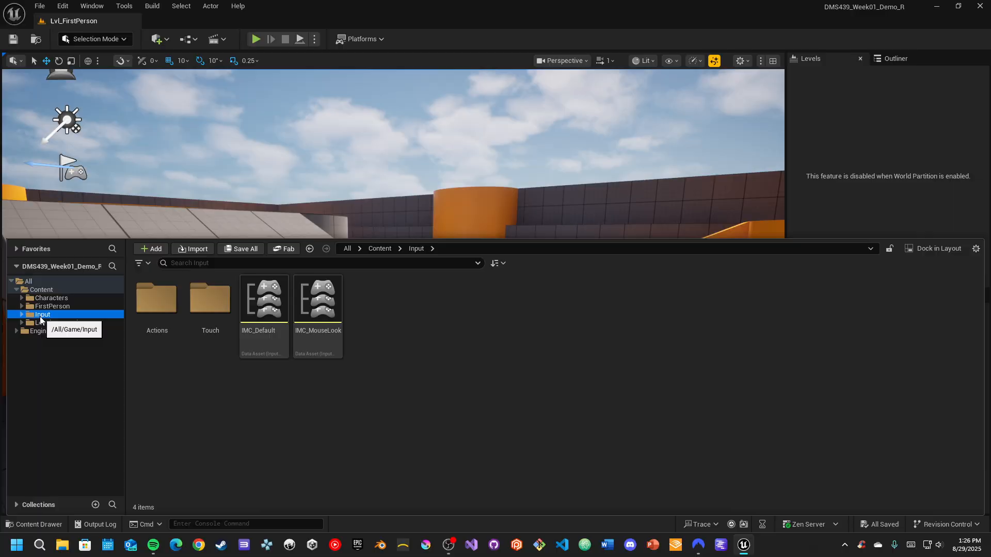
pyautogui.rightClick(385, 330)
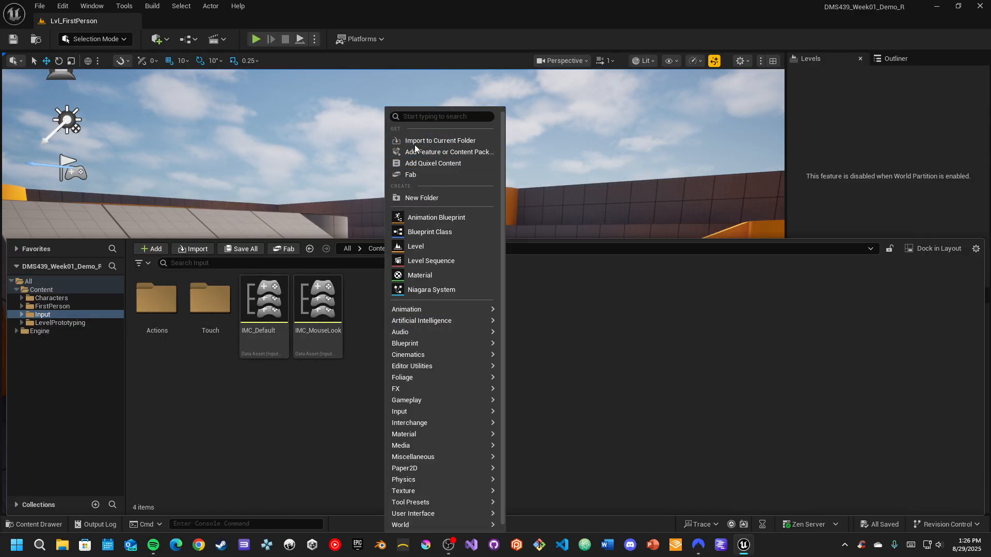
pyautogui.click(413, 198)
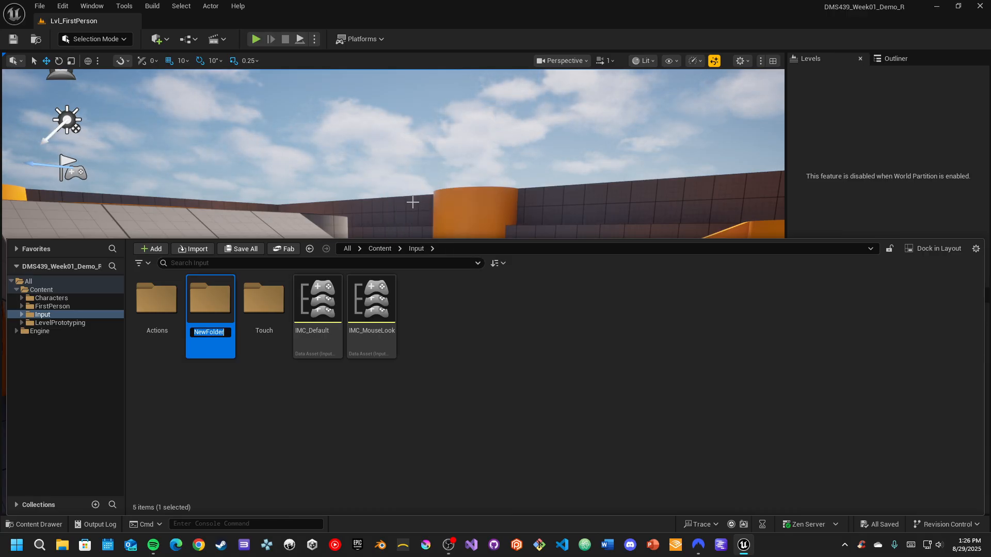
pyautogui.write('DMS')
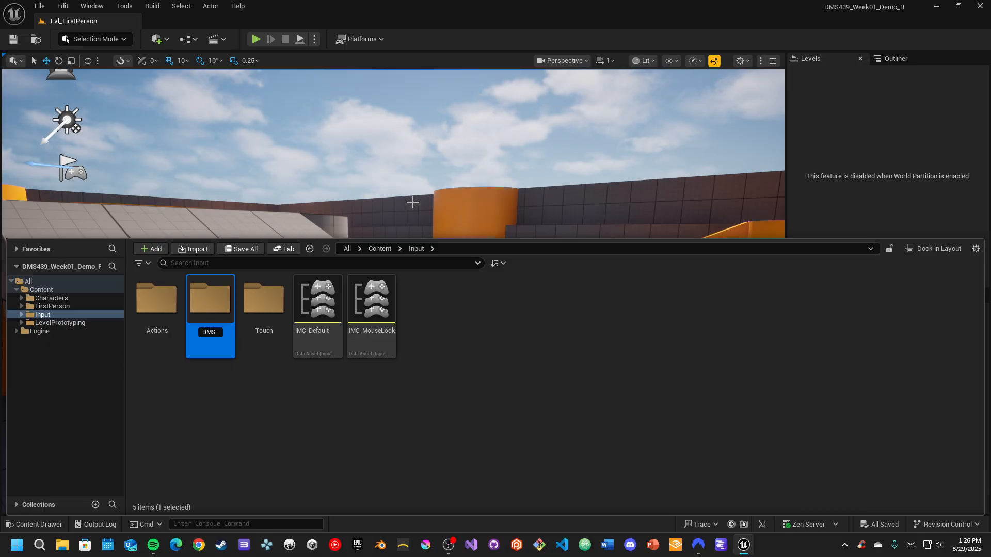
pyautogui.write('439')
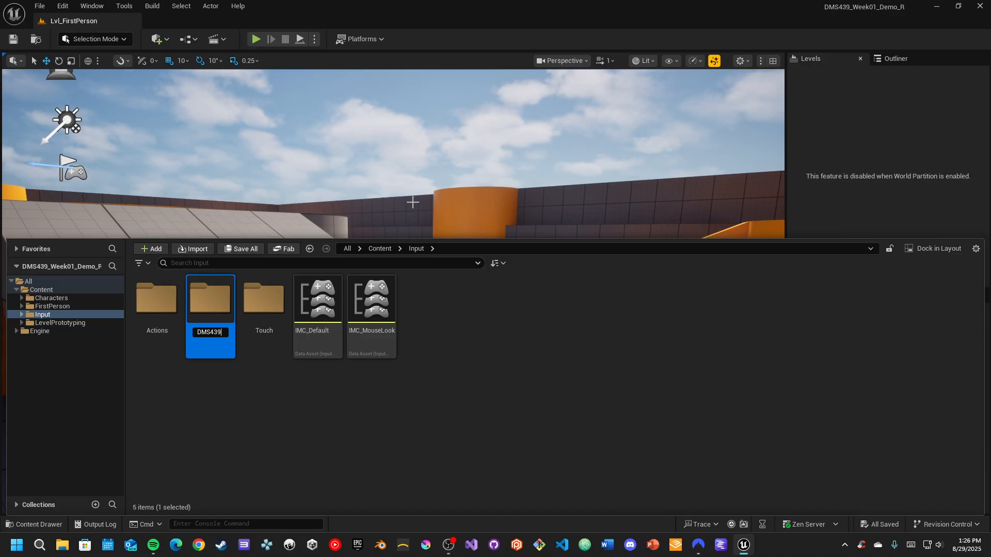
pyautogui.write('_')
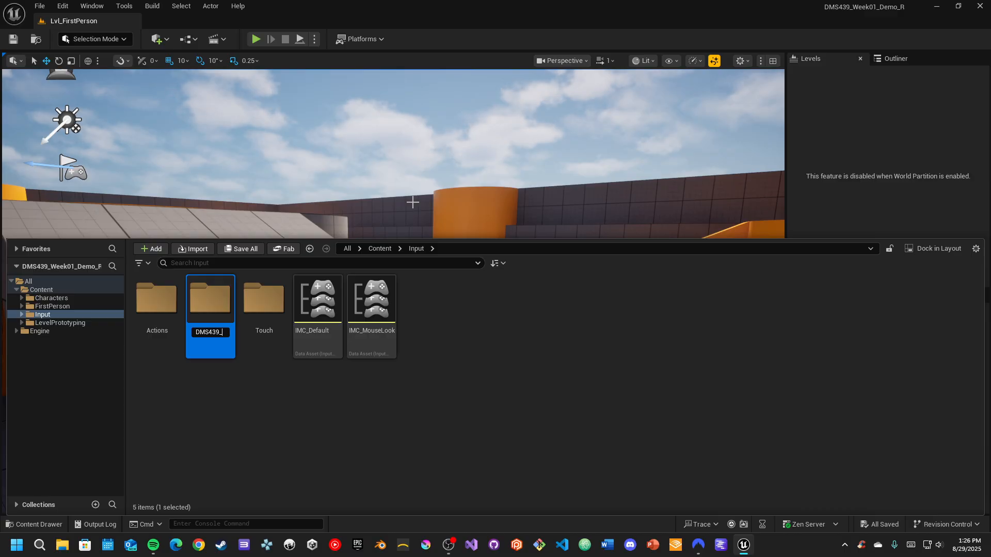
pyautogui.press('BackSpace')
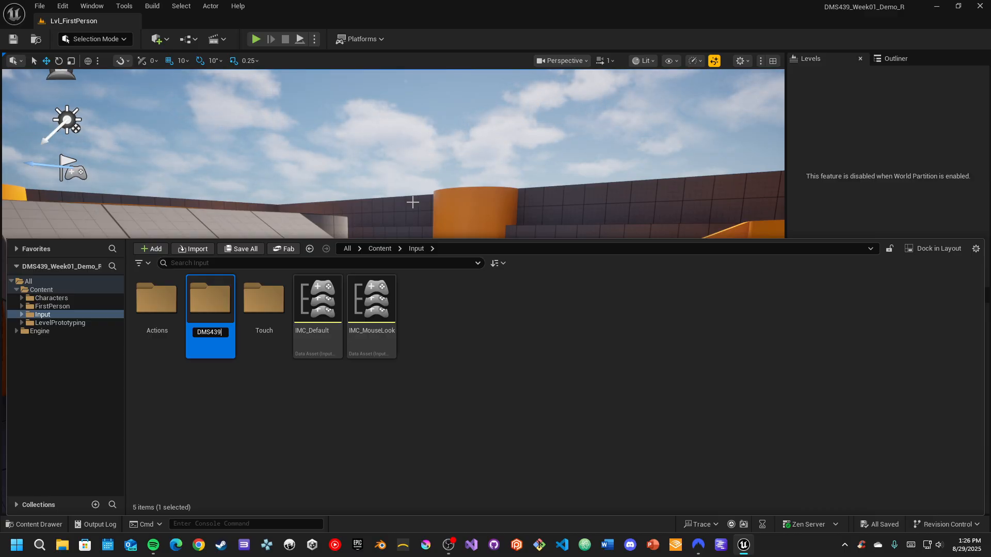
pyautogui.press('Return')
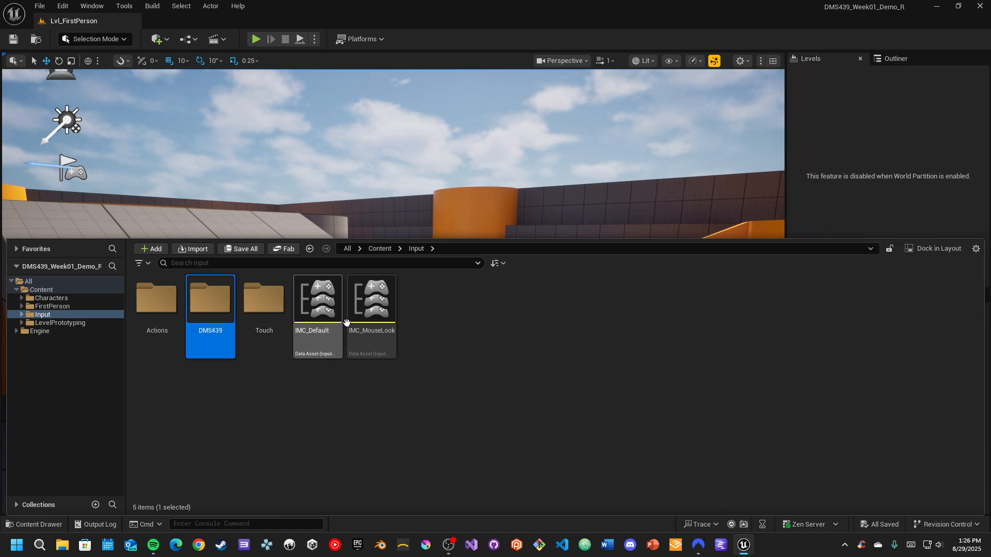
# Create an Input Mapping Context named IMC_Demo_FirstPerson inside the DMS439 folder
pyautogui.doubleClick(213, 307)
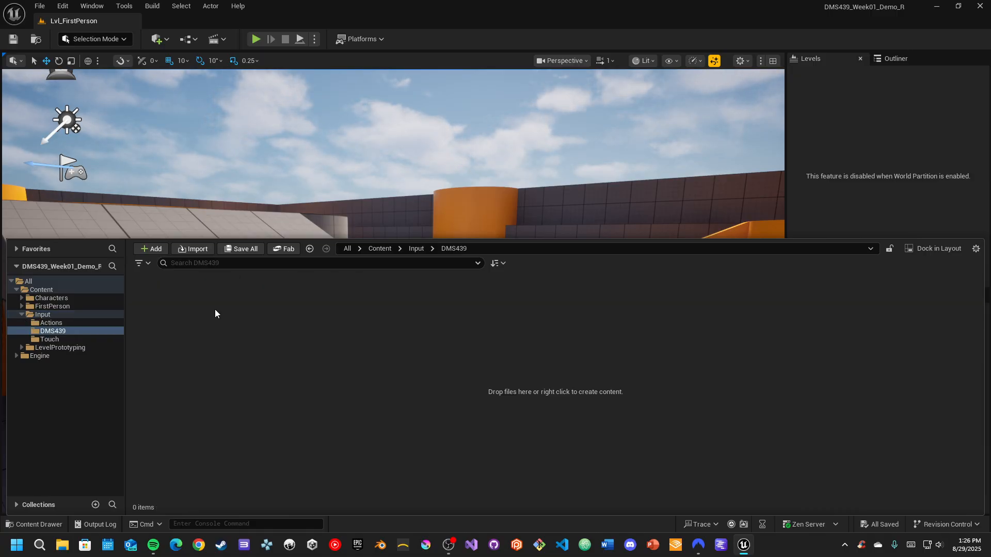
pyautogui.rightClick(186, 326)
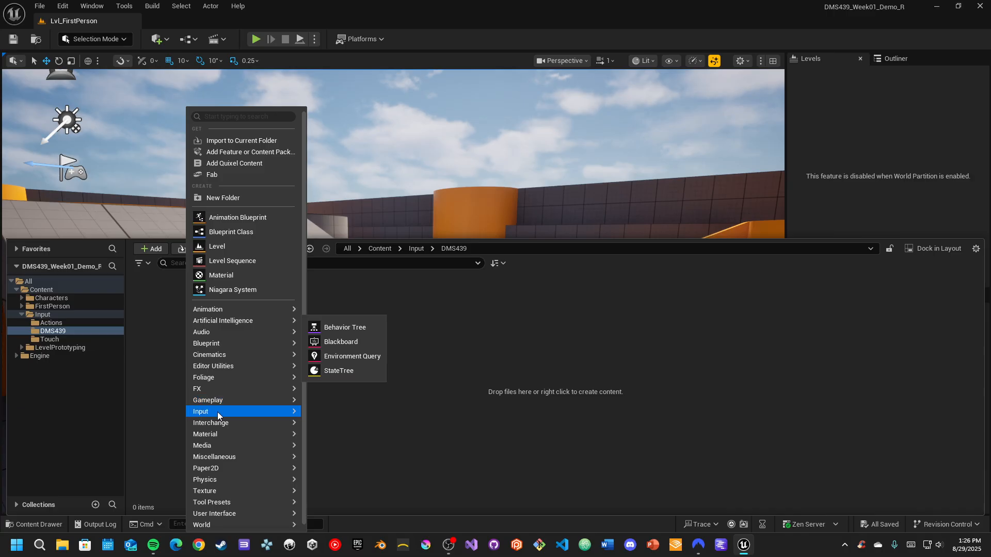
pyautogui.moveTo(218, 412)
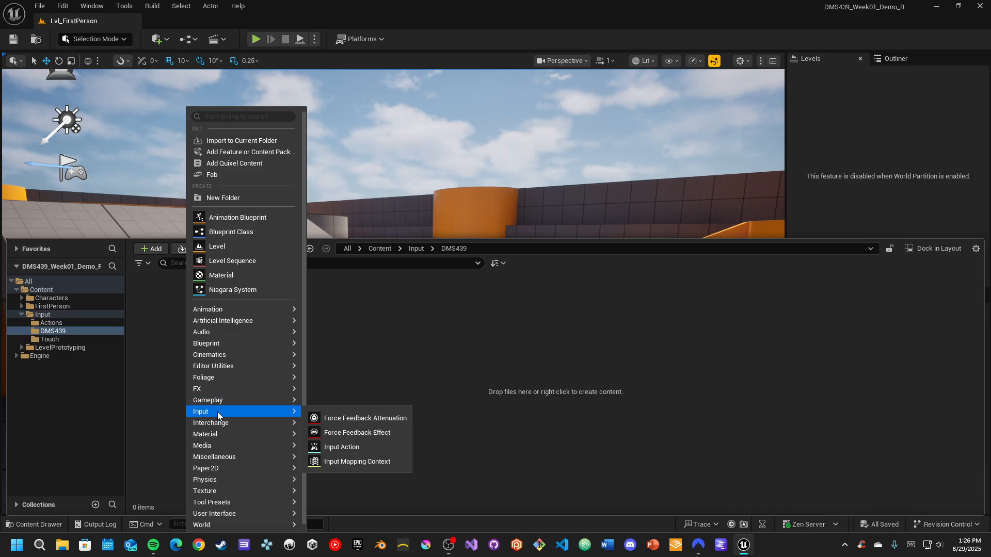
pyautogui.click(358, 461)
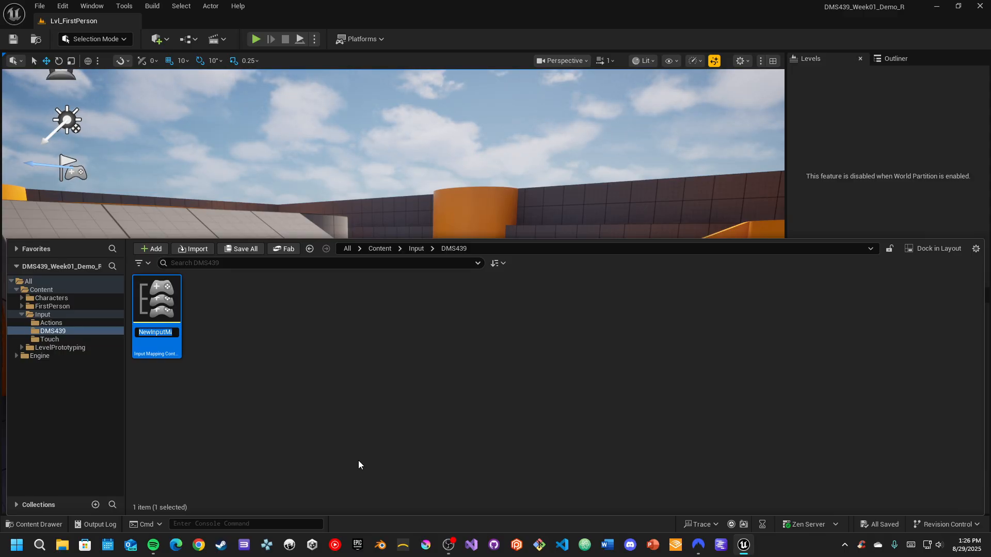
pyautogui.write('IMC_')
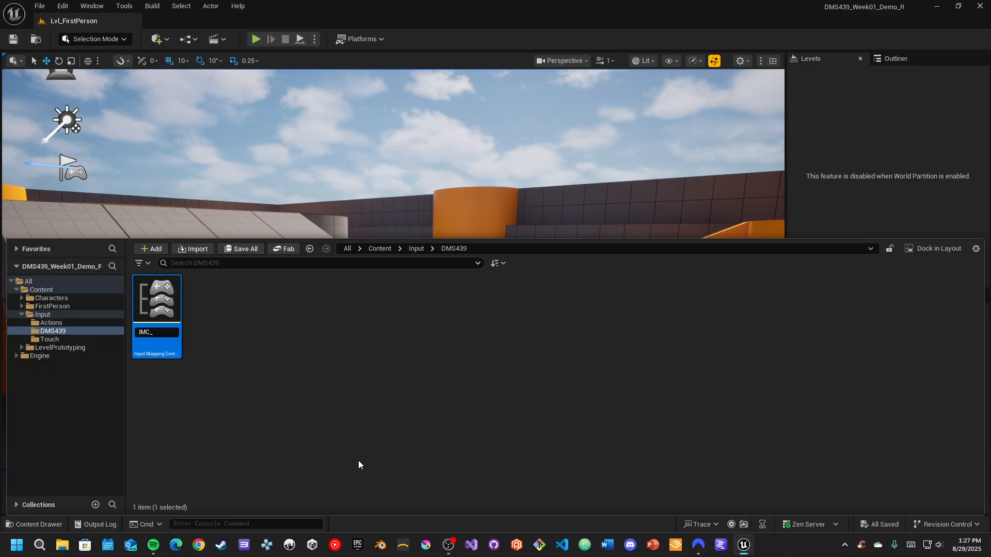
pyautogui.write('Demo')
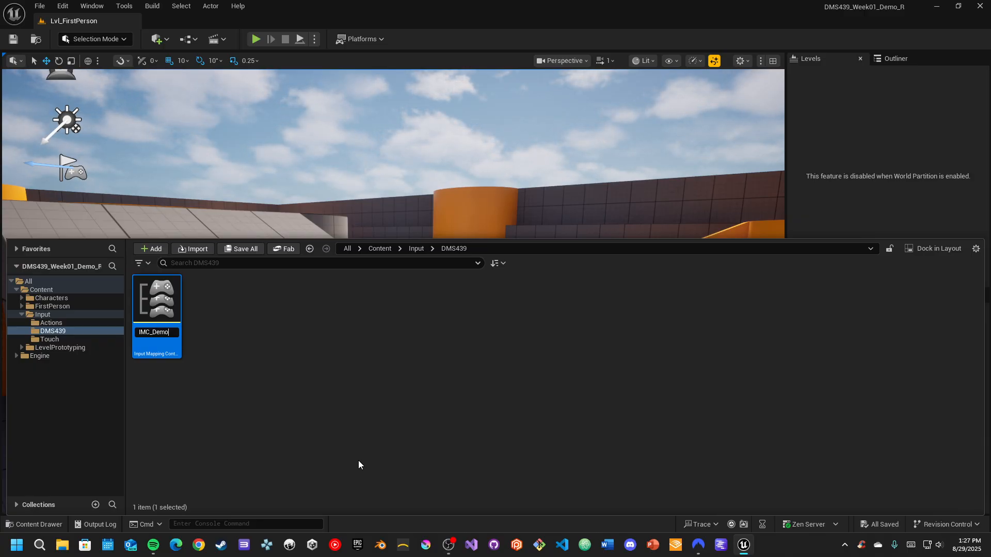
pyautogui.write('_First')
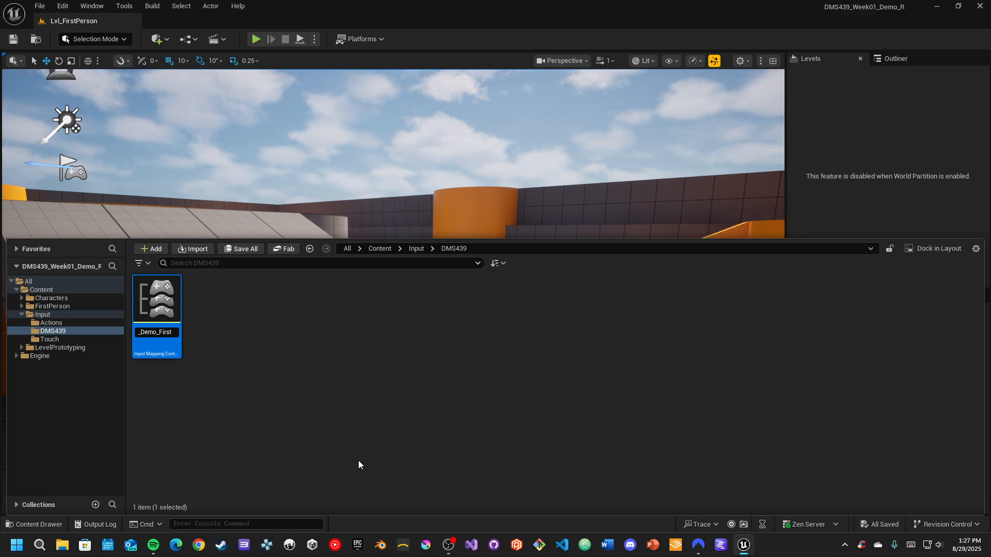
pyautogui.write('Person')
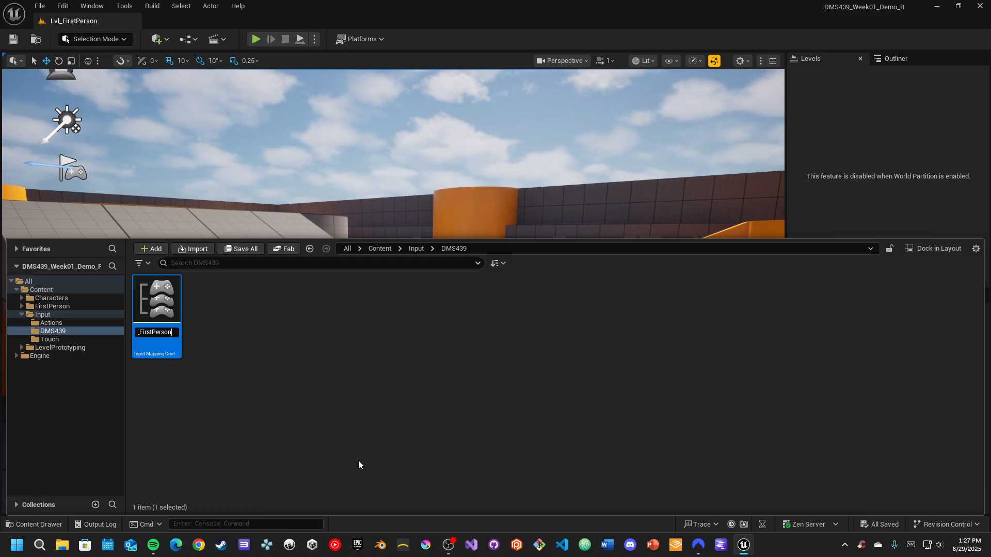
pyautogui.press('Return')
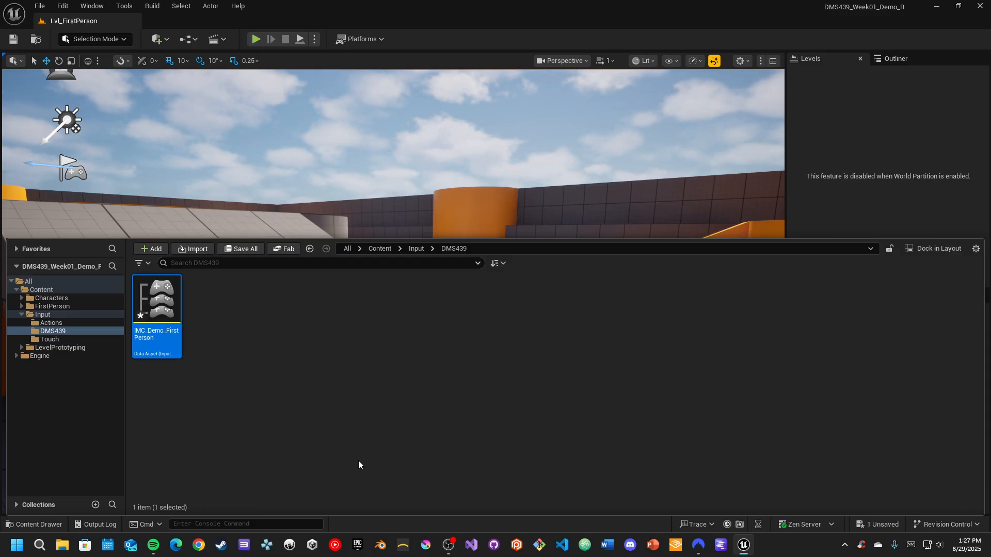
# Open IMC_Demo_FirstPerson, add one empty mapping and expand the mappings list
pyautogui.doubleClick(168, 311)
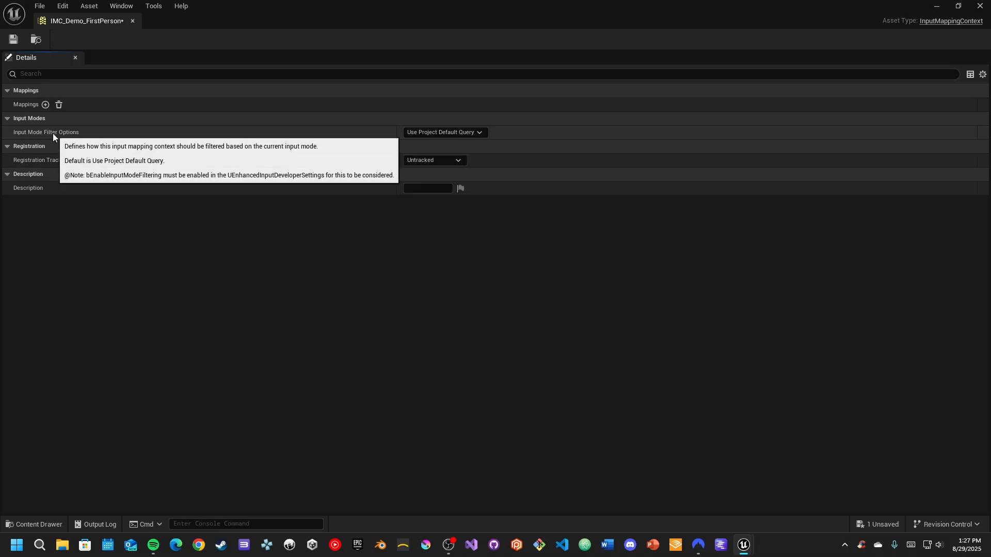
pyautogui.click(45, 104)
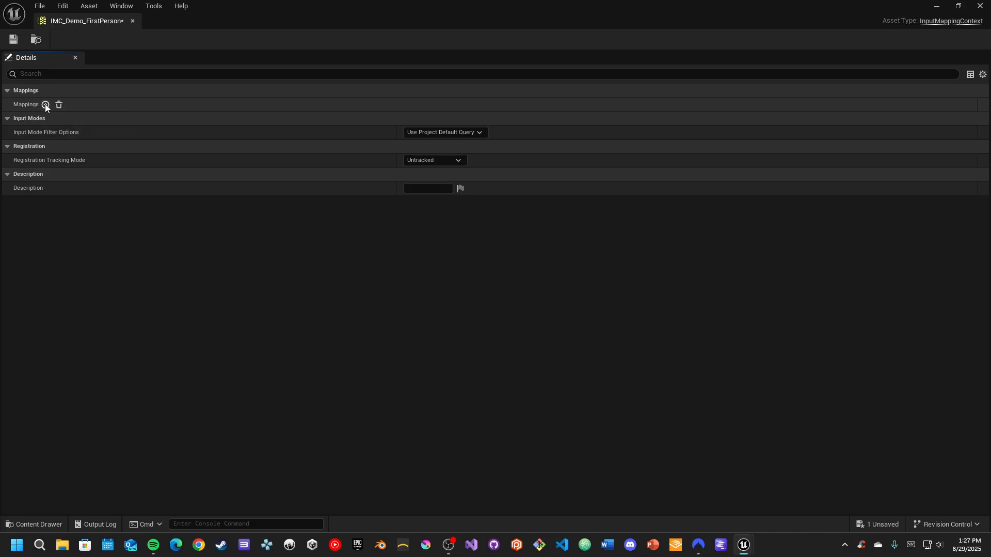
pyautogui.click(8, 105)
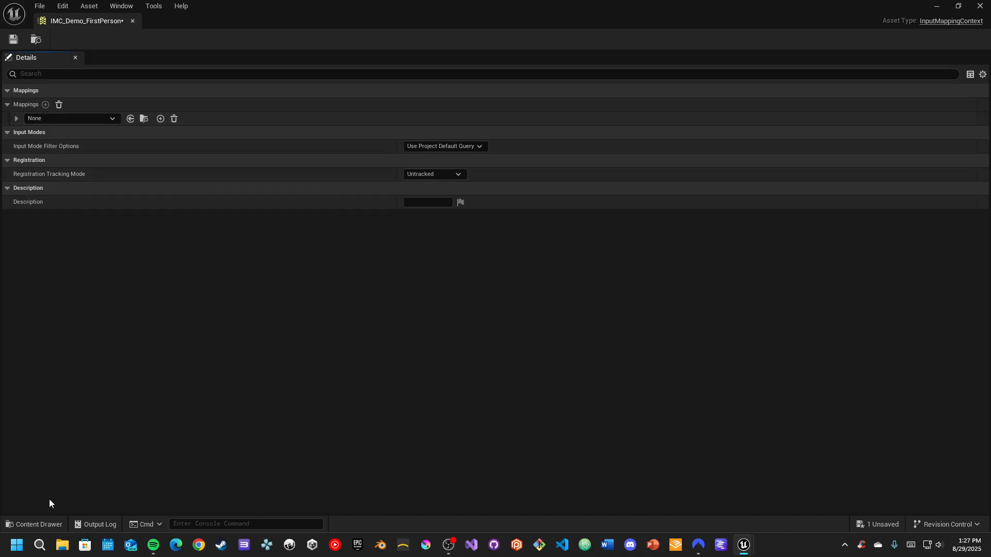
# Create an Input Action named IA_Demo_Move in the DMS439 folder
pyautogui.click(36, 524)
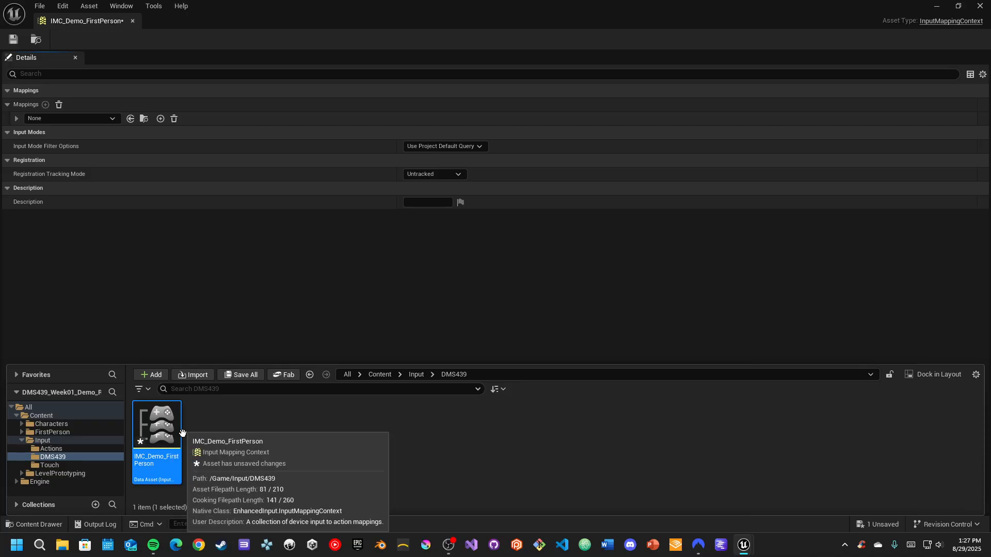
pyautogui.rightClick(213, 438)
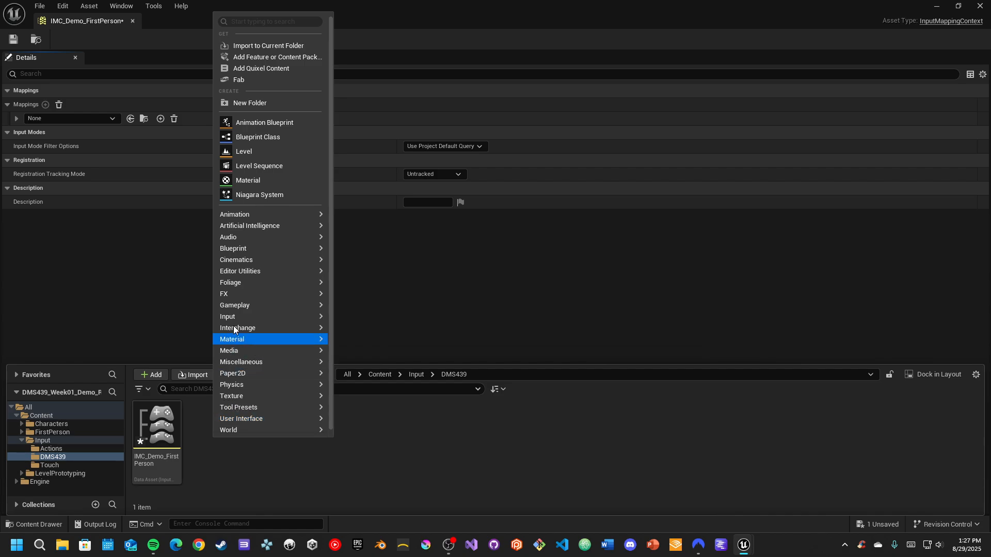
pyautogui.moveTo(232, 321)
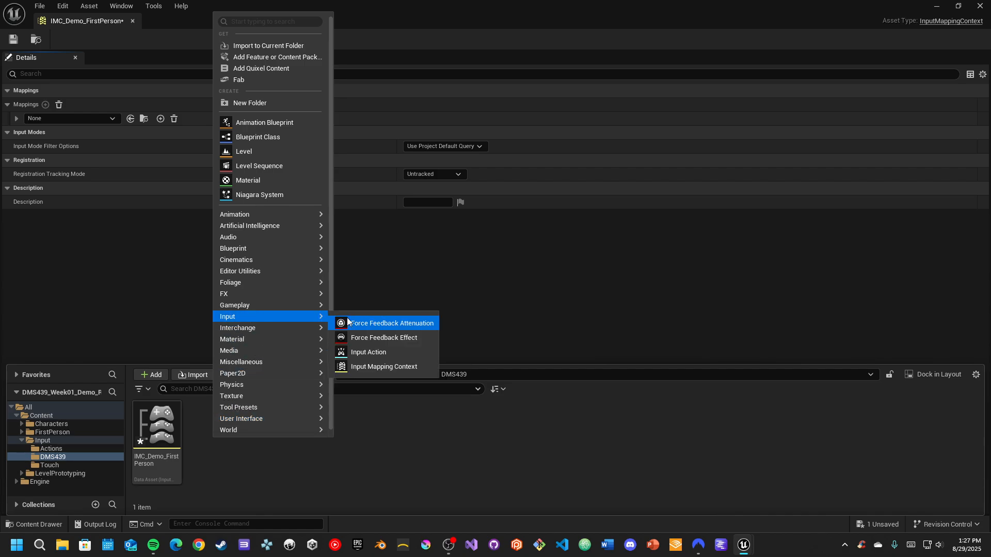
pyautogui.click(361, 354)
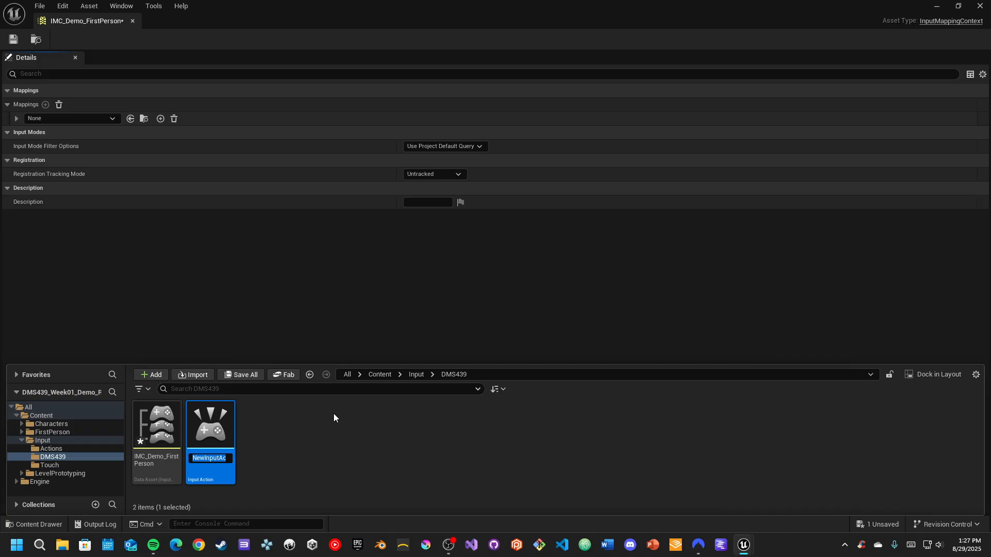
pyautogui.write('IA')
pyautogui.write('_Demo')
pyautogui.write('_Move')
pyautogui.press('Return')
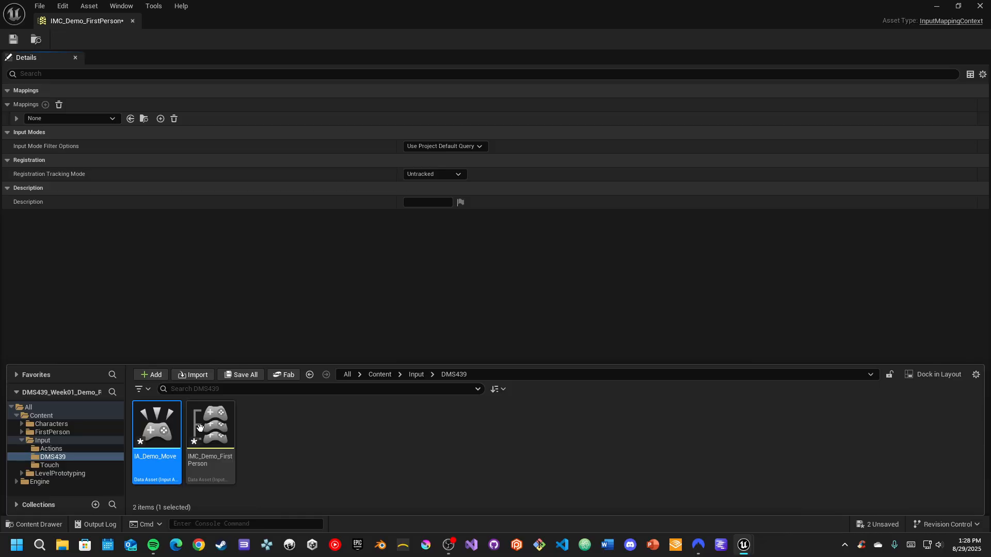
pyautogui.rightClick(262, 430)
pyautogui.click(408, 433)
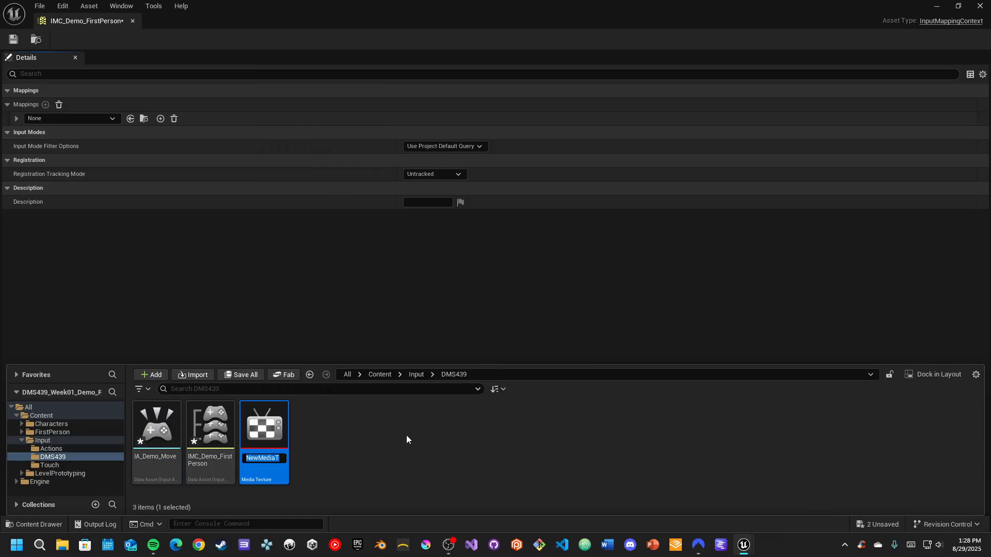
pyautogui.click(279, 425)
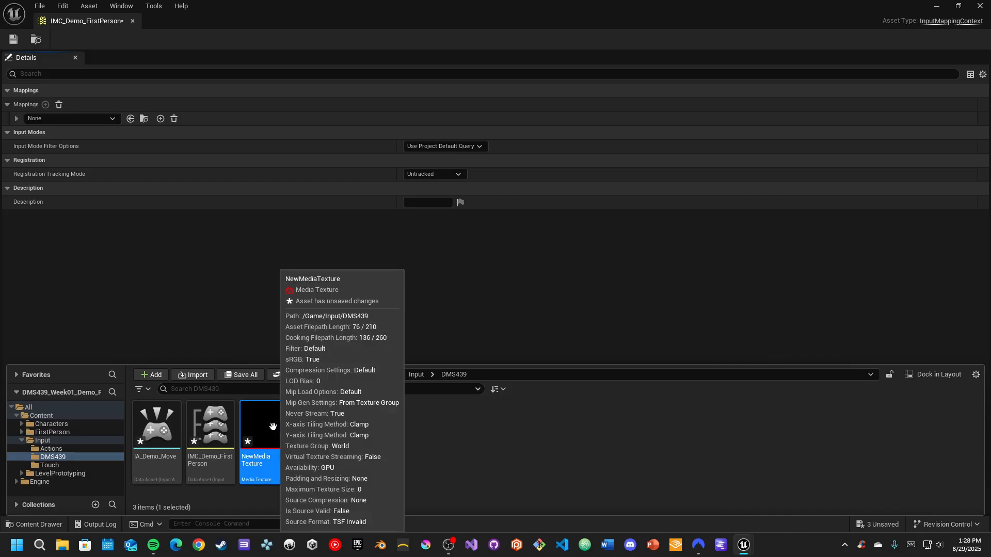
pyautogui.press('Delete')
pyautogui.click(415, 439)
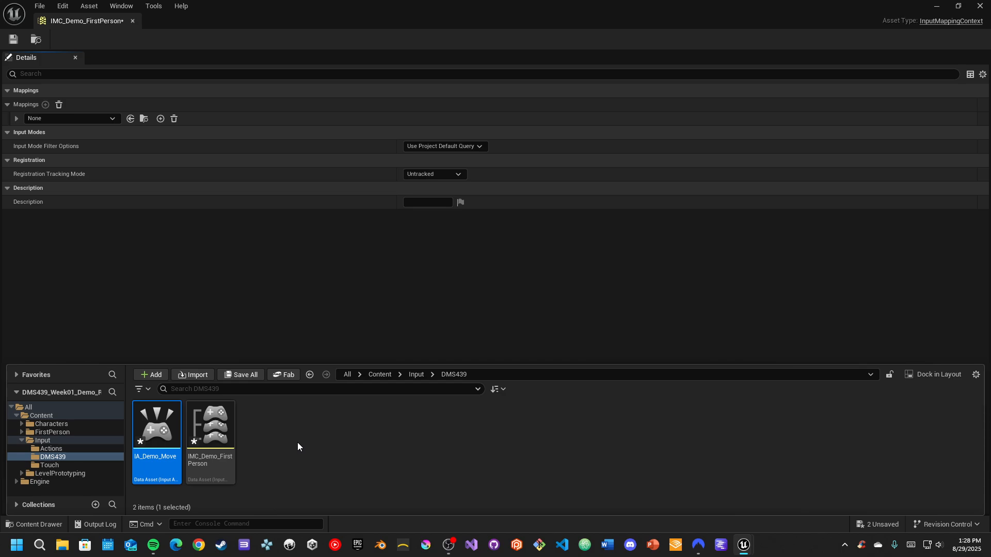
# Duplicate the IA_Demo_Move input action and rename the copy IA_Demo_Look
pyautogui.hotkey('ctrl', 'd')
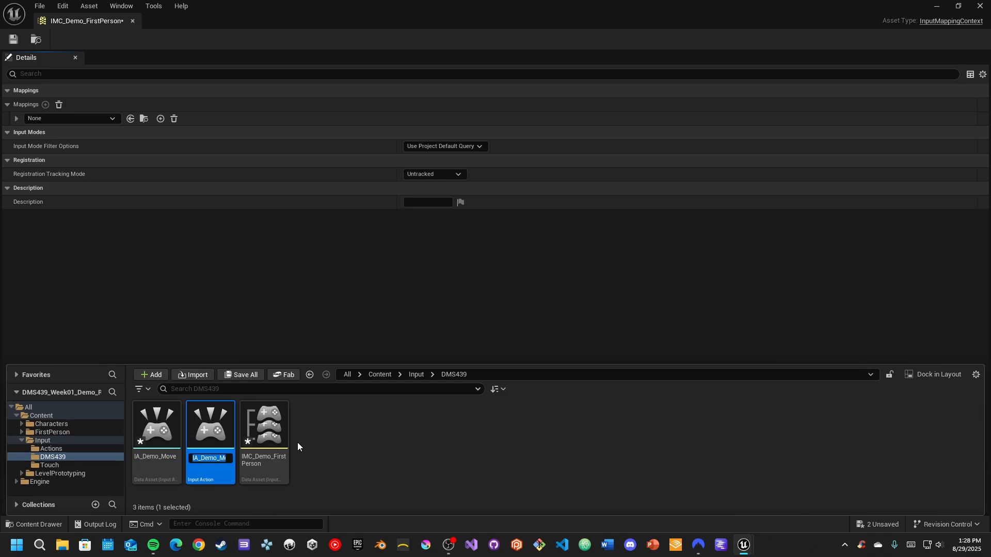
pyautogui.press('Return')
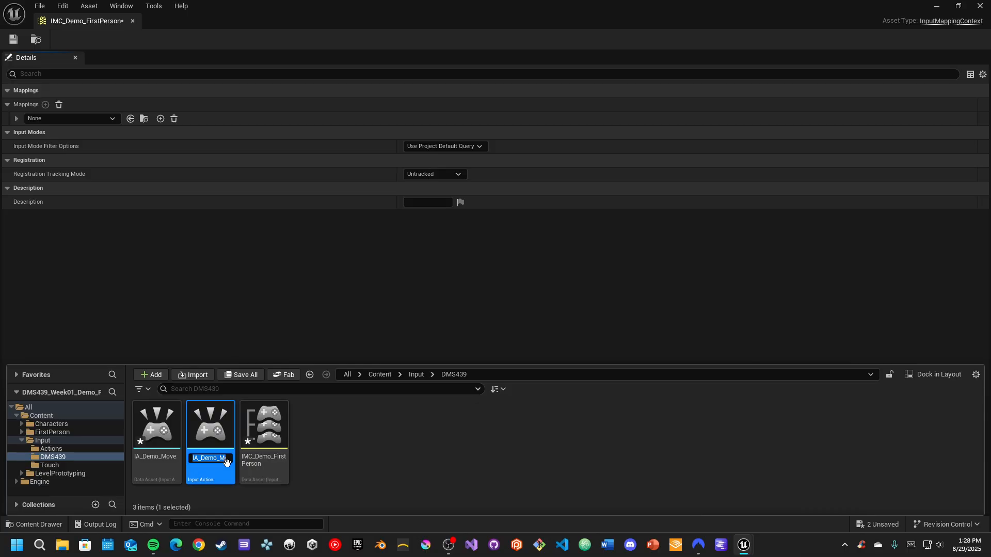
pyautogui.rightClick(221, 460)
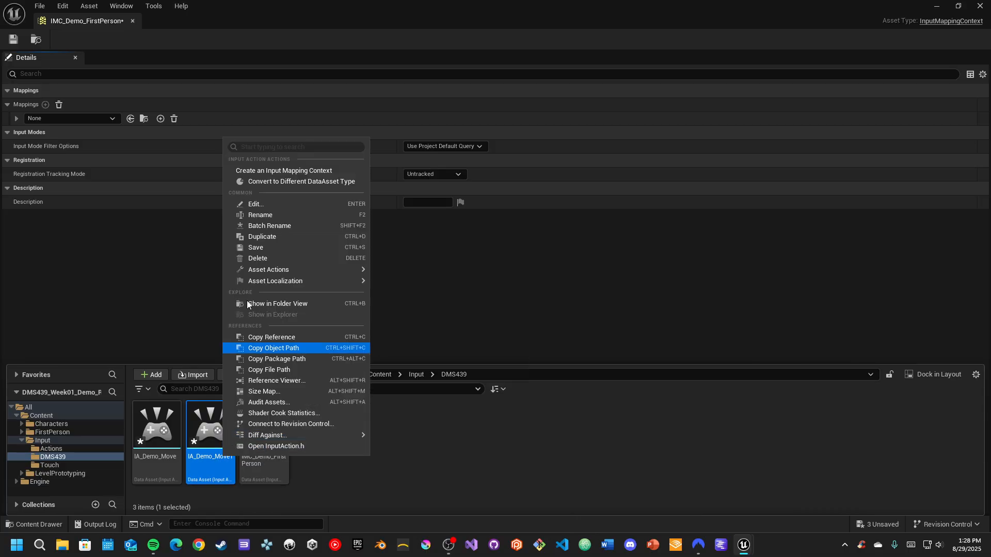
pyautogui.click(262, 215)
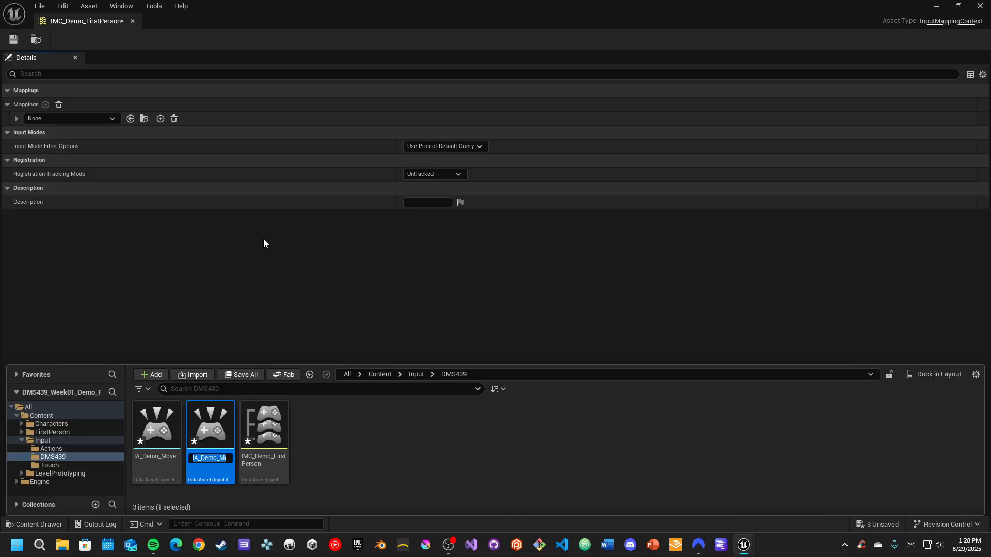
pyautogui.press('End')
pyautogui.press('BackSpace')
pyautogui.press('BackSpace')
pyautogui.press('BackSpace')
pyautogui.press('BackSpace')
pyautogui.press('BackSpace')
pyautogui.press('BackSpace')
pyautogui.write('ook')
pyautogui.press('Return')
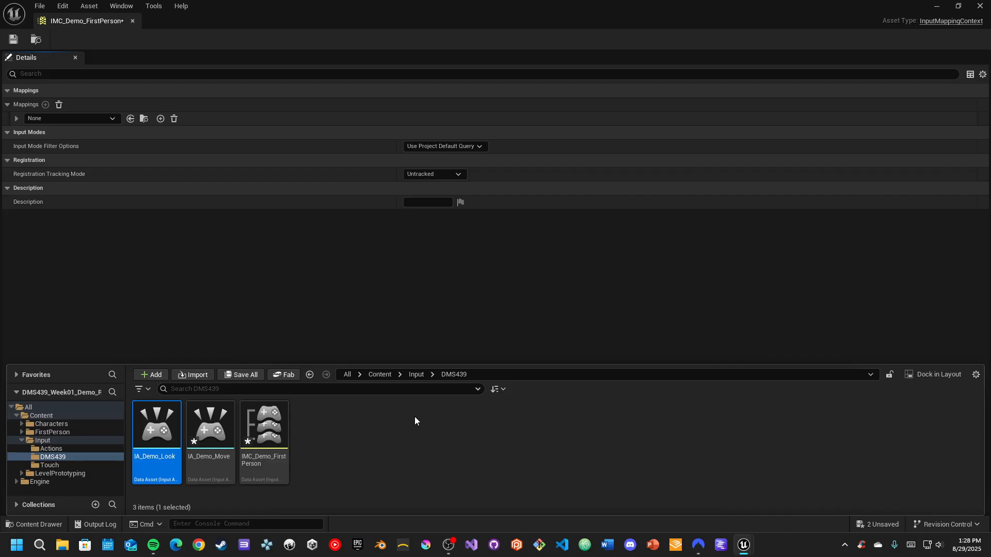
# Duplicate the IA_Demo_Look input action, name the copy IA_Demo_Jump and clear the selection
pyautogui.moveTo(167, 441)
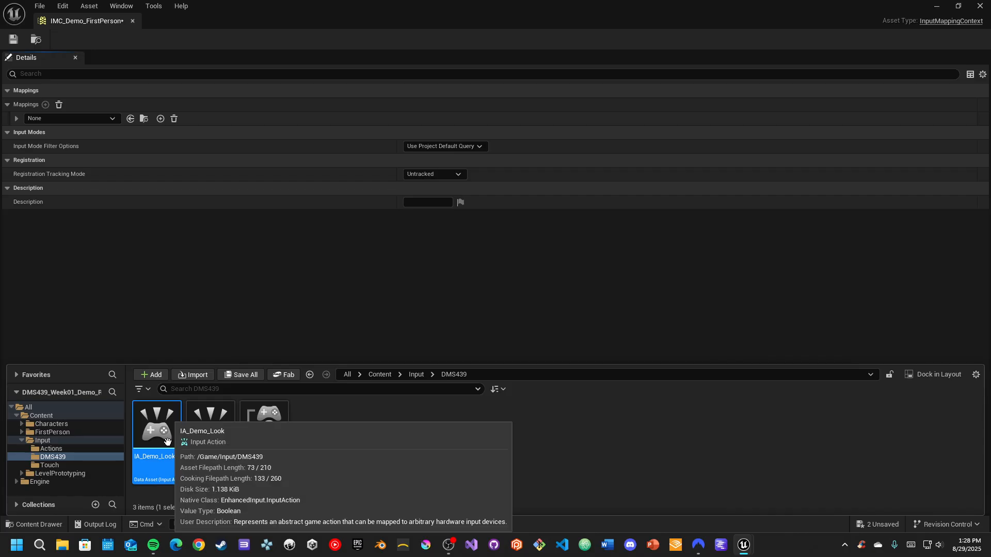
pyautogui.hotkey('ctrl', 'd')
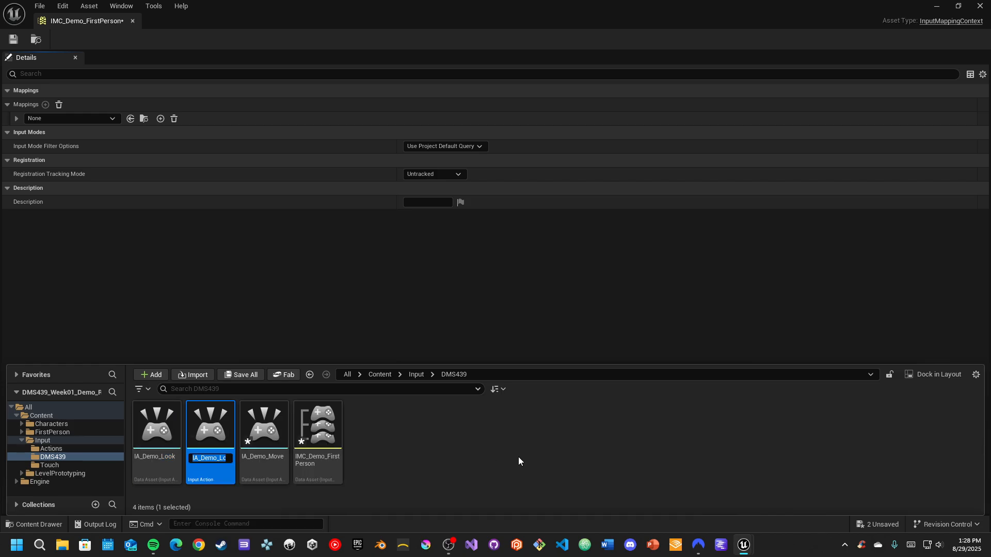
pyautogui.press('End')
pyautogui.press('BackSpace')
pyautogui.press('BackSpace')
pyautogui.press('BackSpace')
pyautogui.press('BackSpace')
pyautogui.press('BackSpace')
pyautogui.write('Jump')
pyautogui.press('Return')
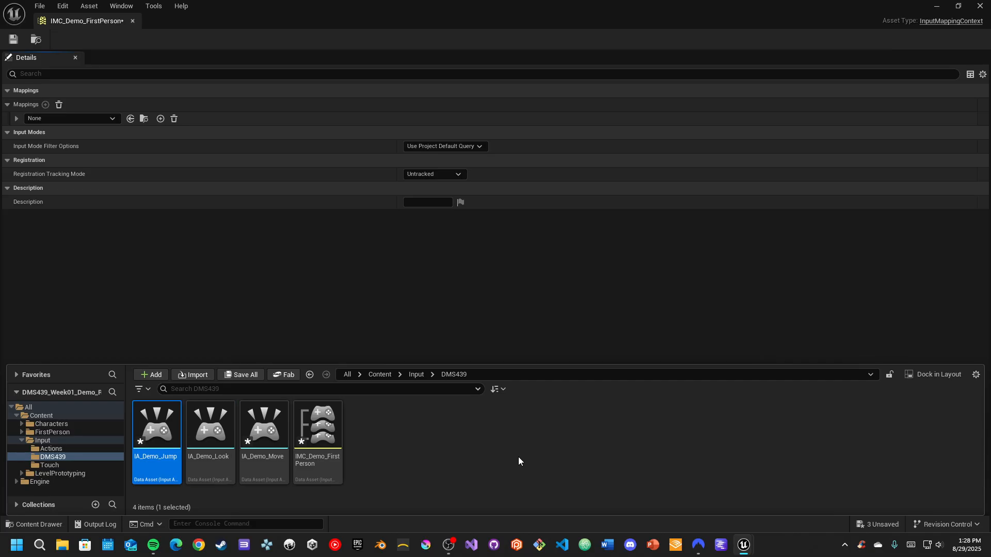
pyautogui.click(476, 467)
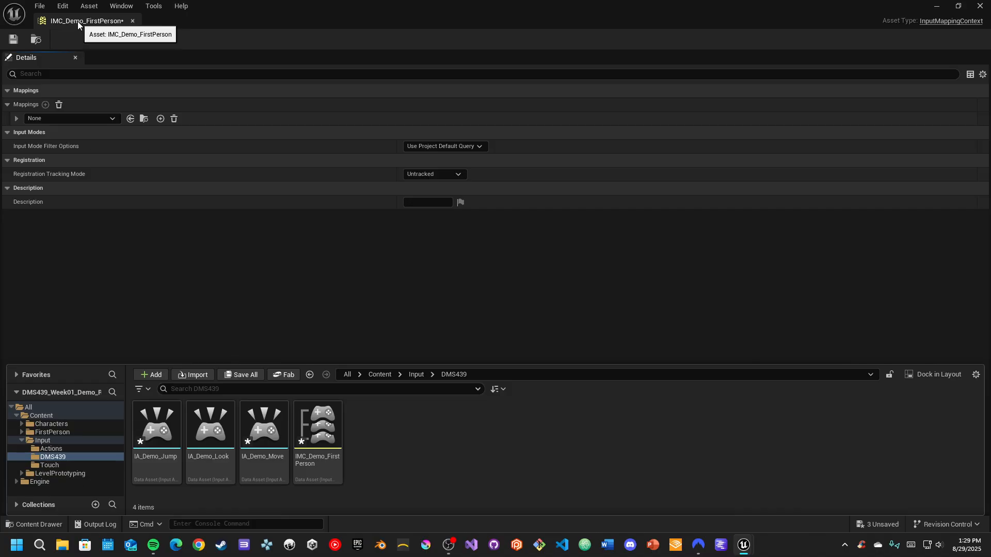
# Set the value type of IA_Demo_Move to Axis2D (Vector2D), then save and close the asset
pyautogui.doubleClick(255, 424)
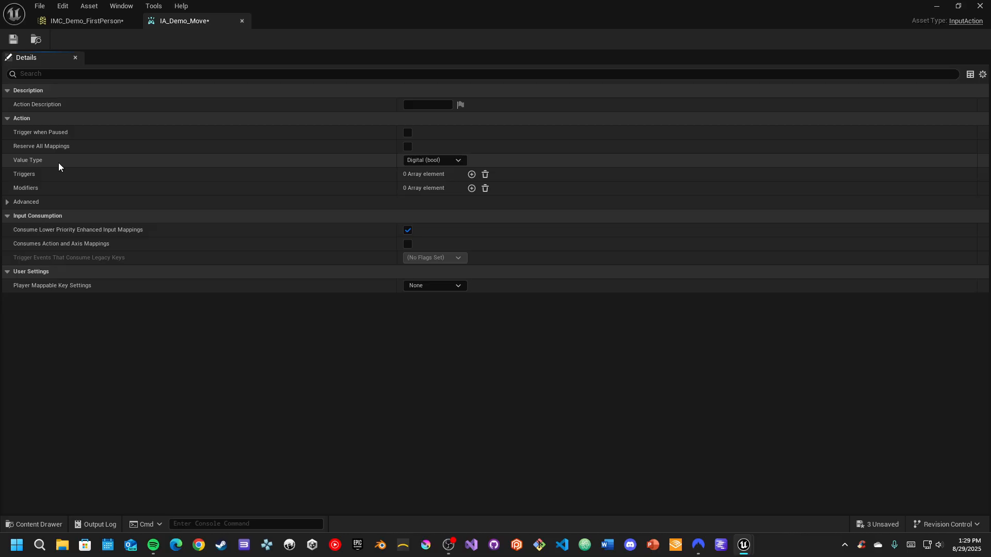
pyautogui.click(425, 161)
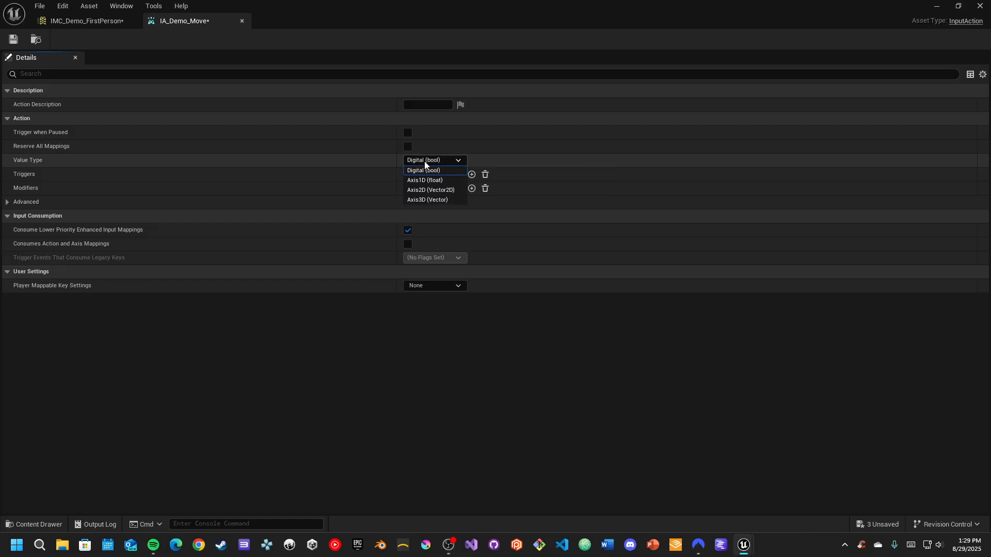
pyautogui.click(443, 191)
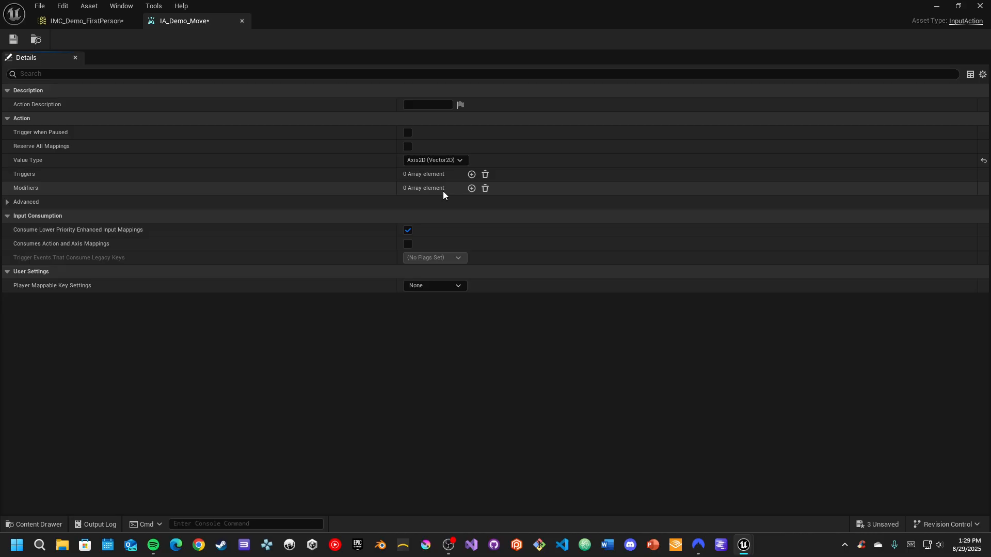
pyautogui.click(14, 39)
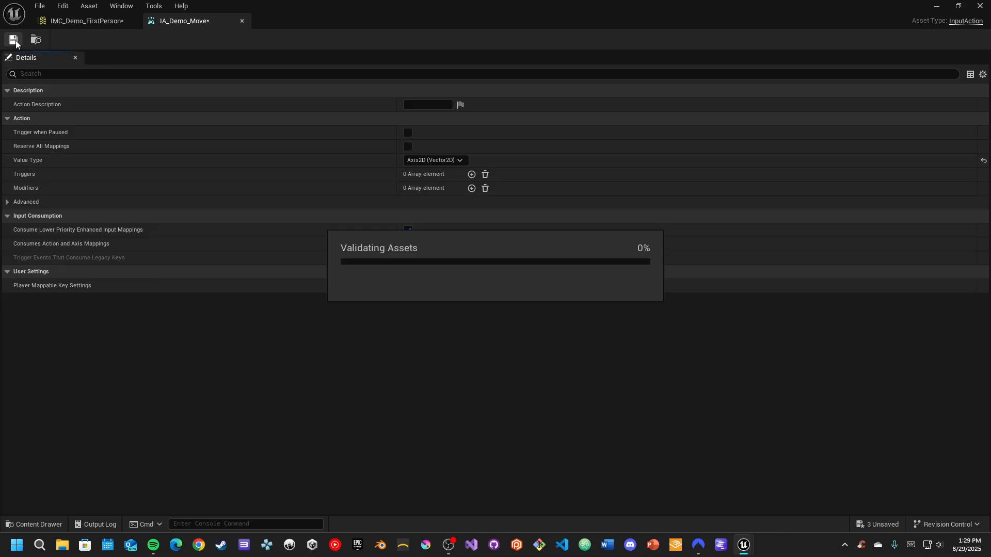
pyautogui.click(242, 21)
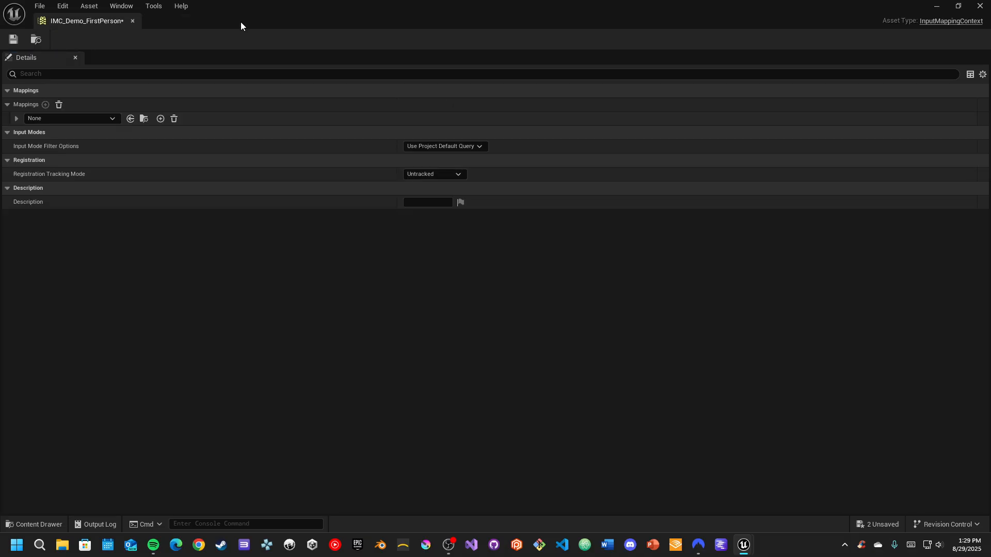
# Set the value type of IA_Demo_Look to Axis2D (Vector2D), then save and close the asset
pyautogui.click(36, 523)
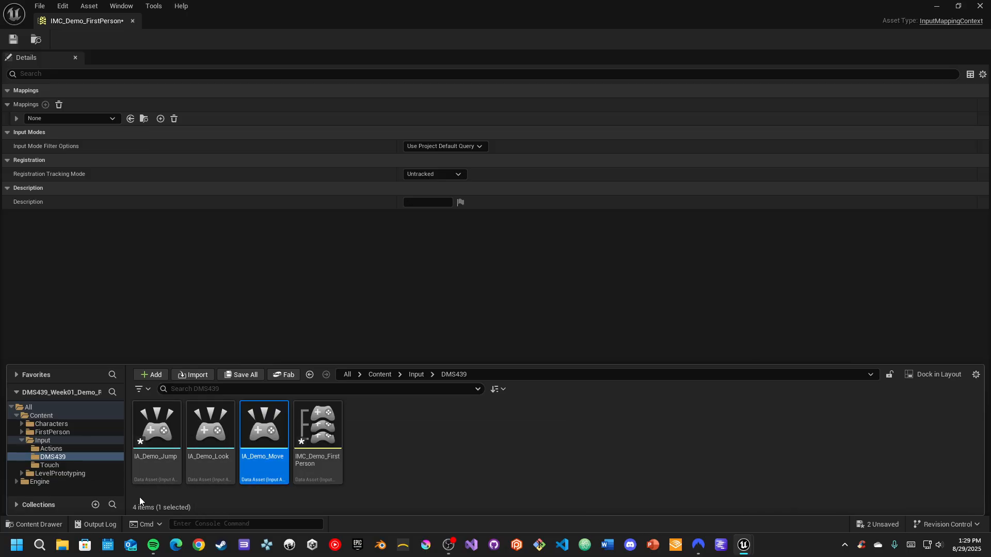
pyautogui.doubleClick(217, 466)
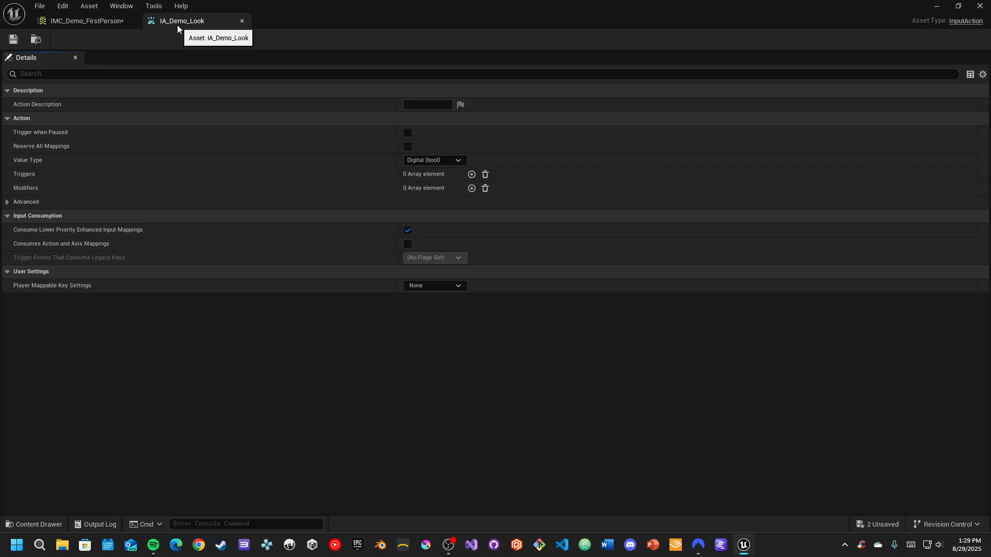
pyautogui.click(433, 162)
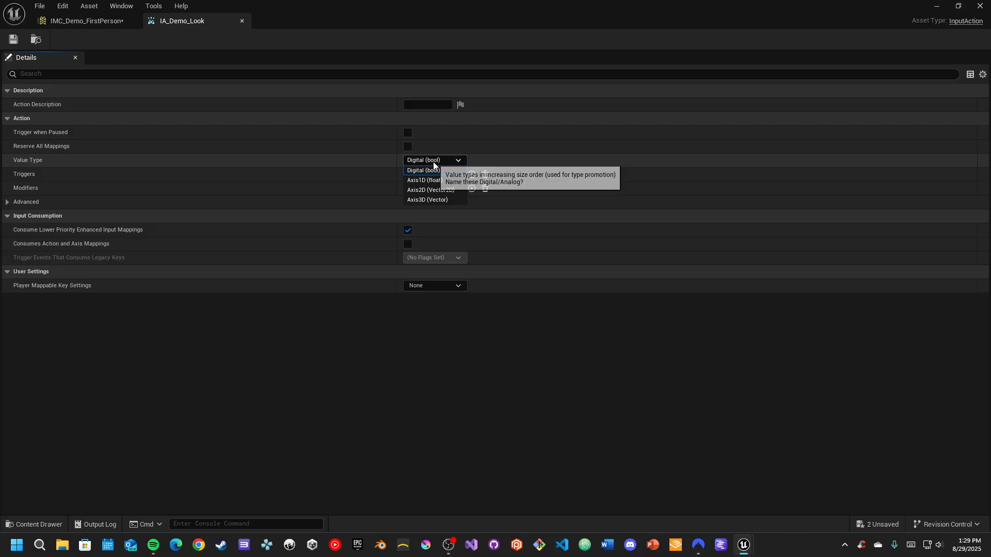
pyautogui.click(435, 190)
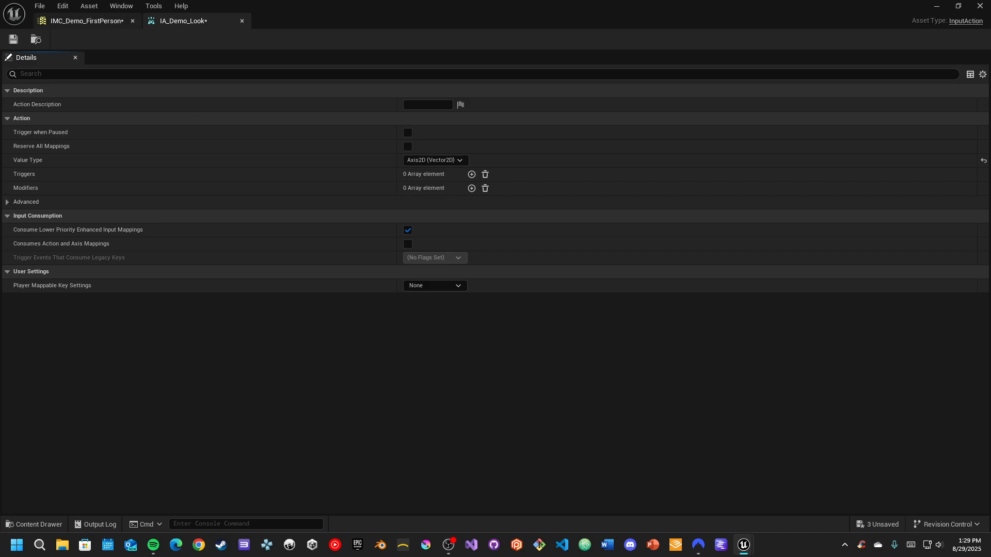
pyautogui.click(17, 38)
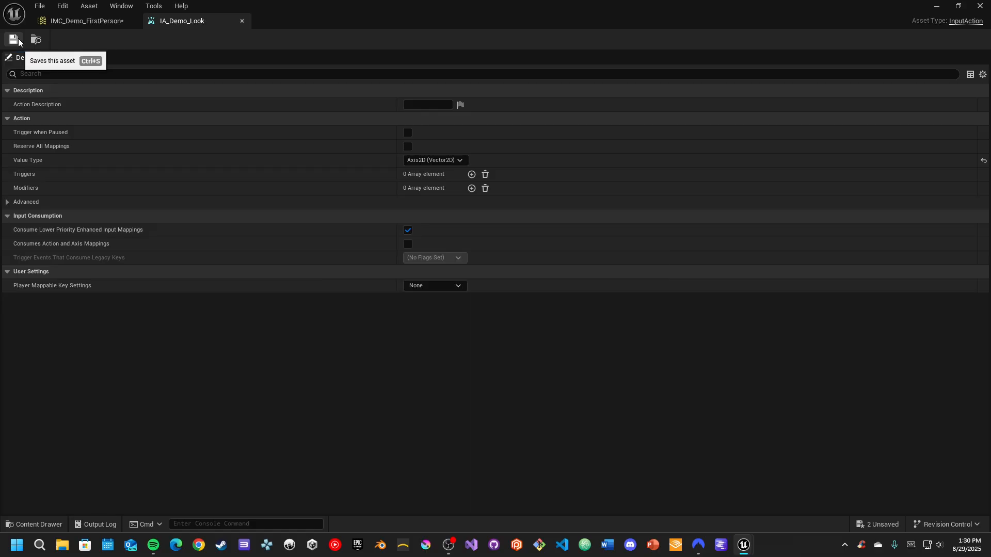
pyautogui.click(241, 21)
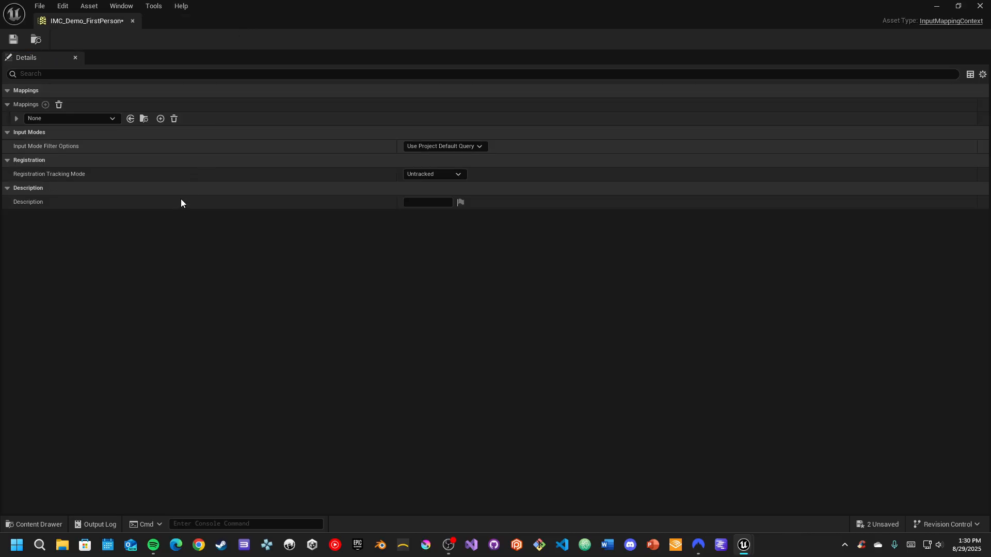
# Open the IA_Demo_Jump input action to check its value type, then close it
pyautogui.click(37, 523)
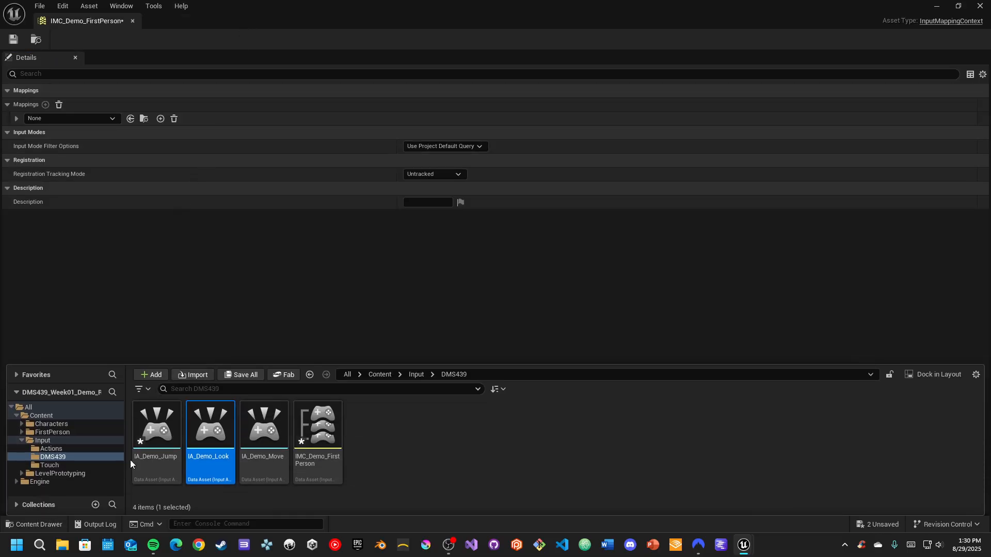
pyautogui.doubleClick(161, 451)
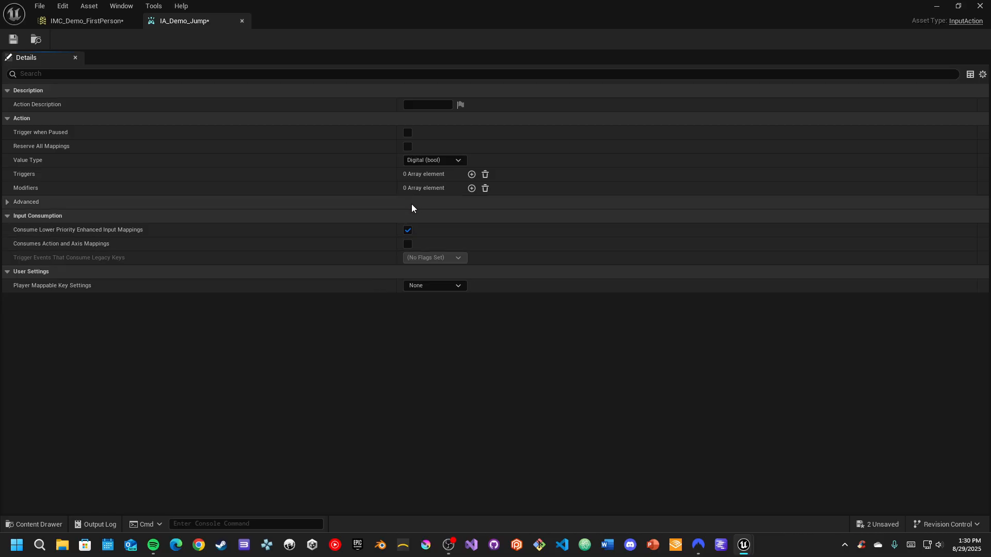
pyautogui.click(242, 21)
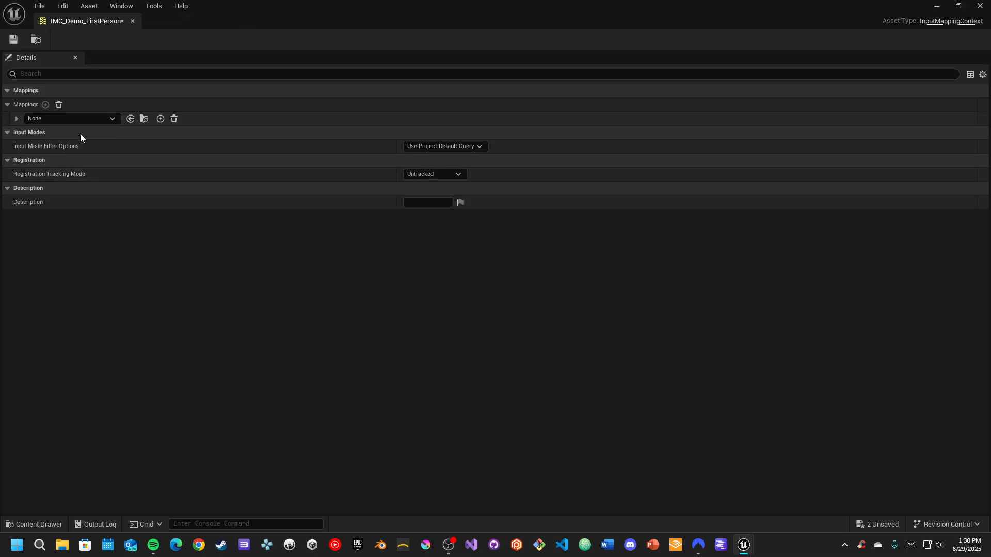
# Clear all existing mappings in IMC_Demo_FirstPerson and add one fresh mapping
pyautogui.click(39, 523)
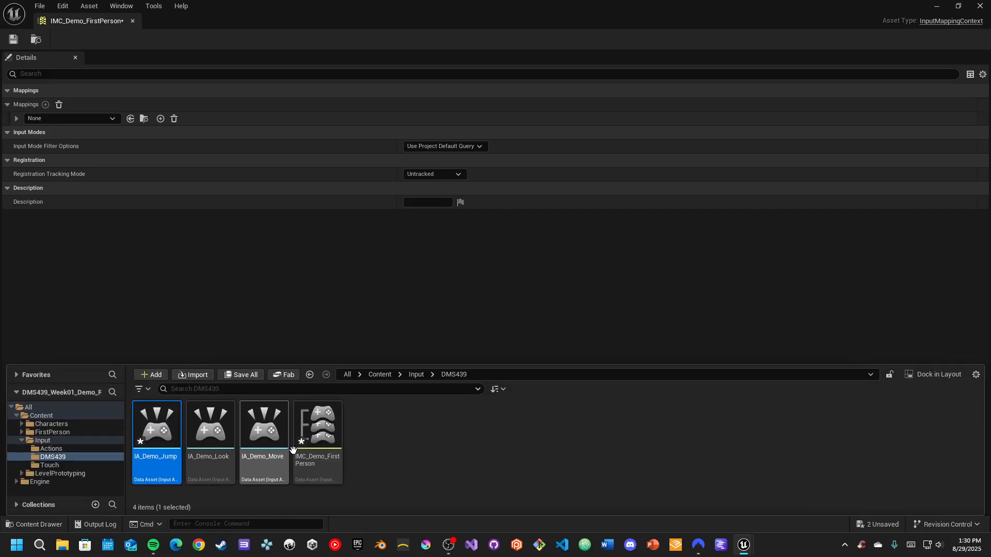
pyautogui.click(326, 445)
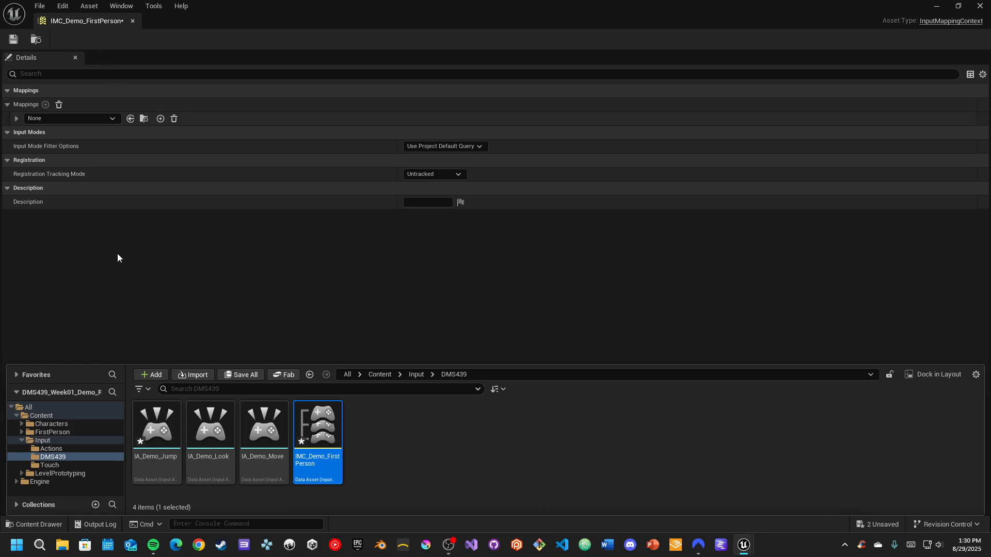
pyautogui.click(17, 119)
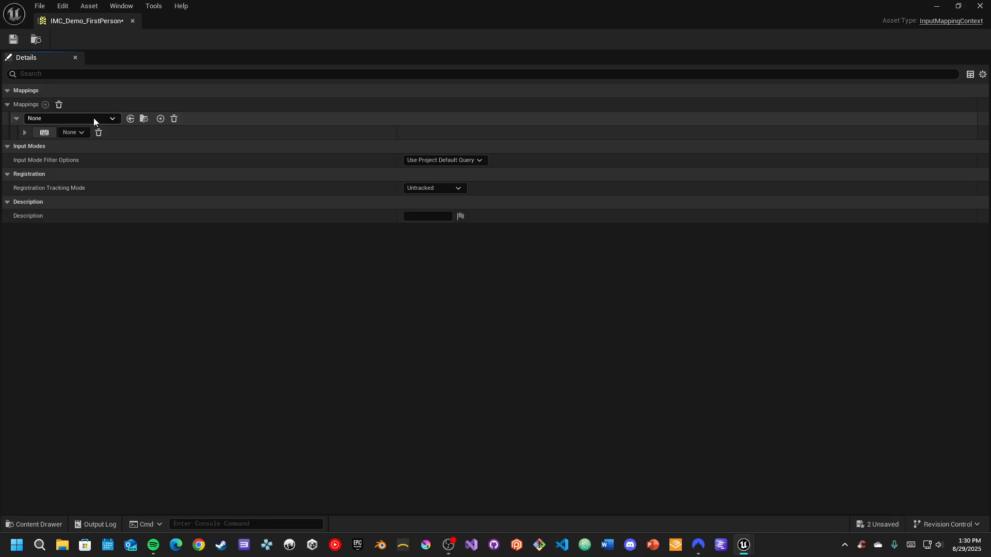
pyautogui.click(60, 104)
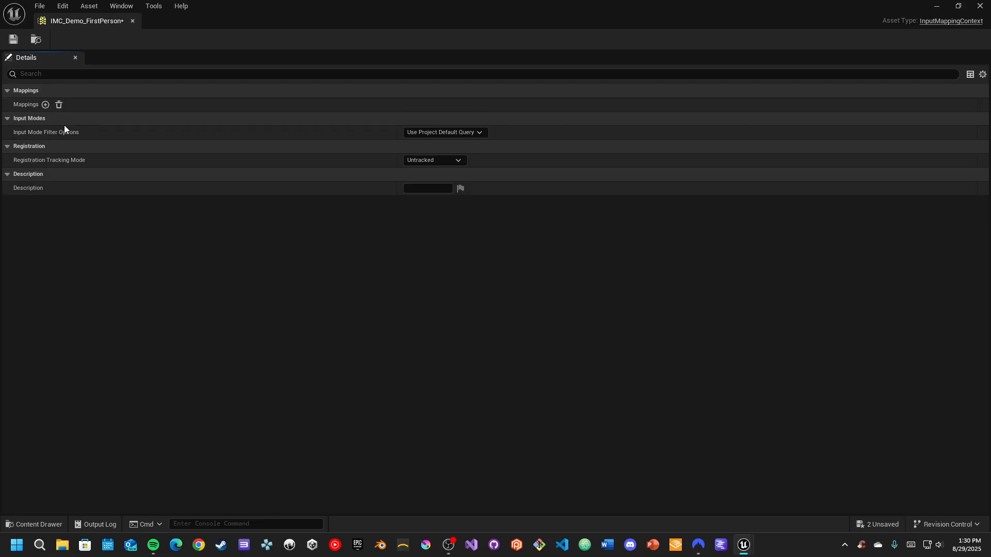
pyautogui.click(45, 104)
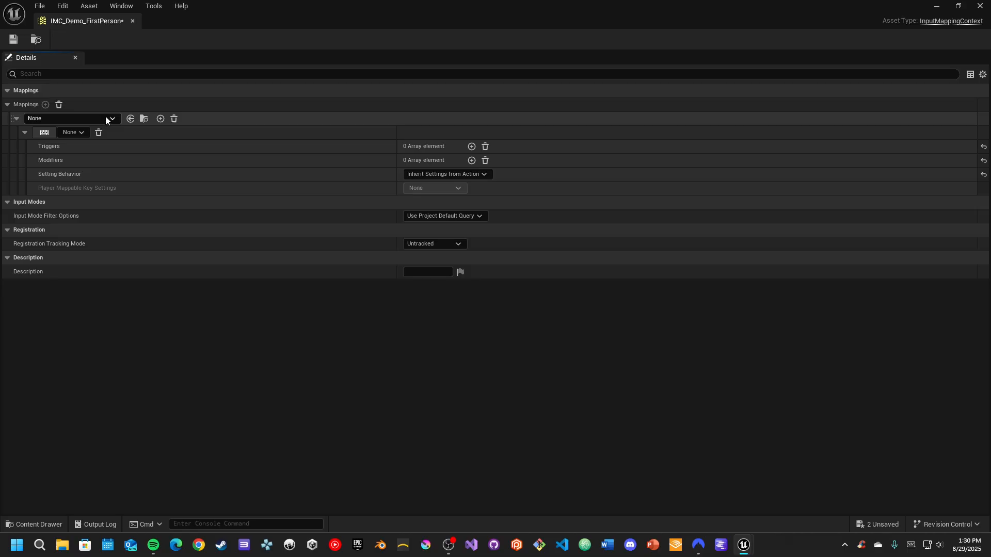
# Assign the IA_Demo_Move input action to the new mapping in IMC_Demo_FirstPerson
pyautogui.click(106, 118)
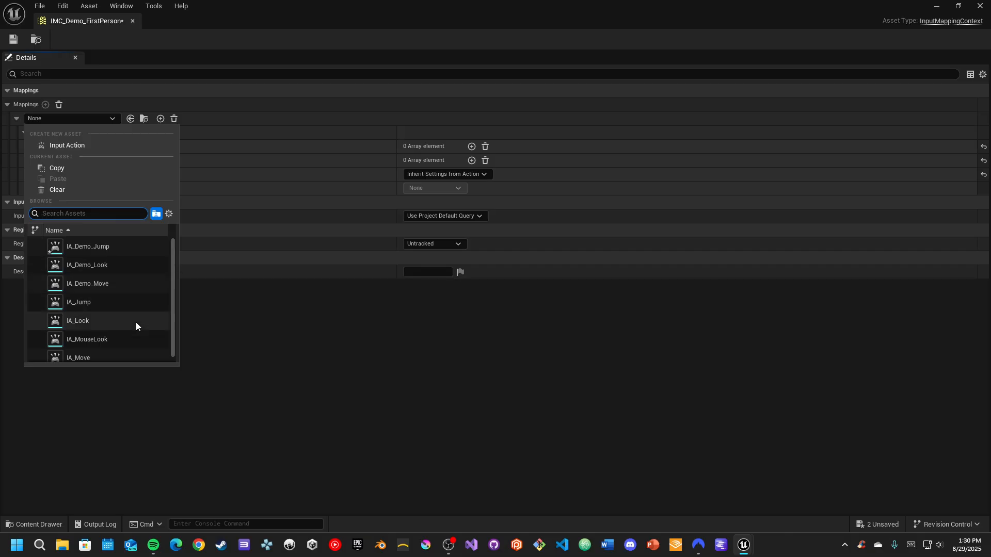
pyautogui.scroll(-1, 138, 278)
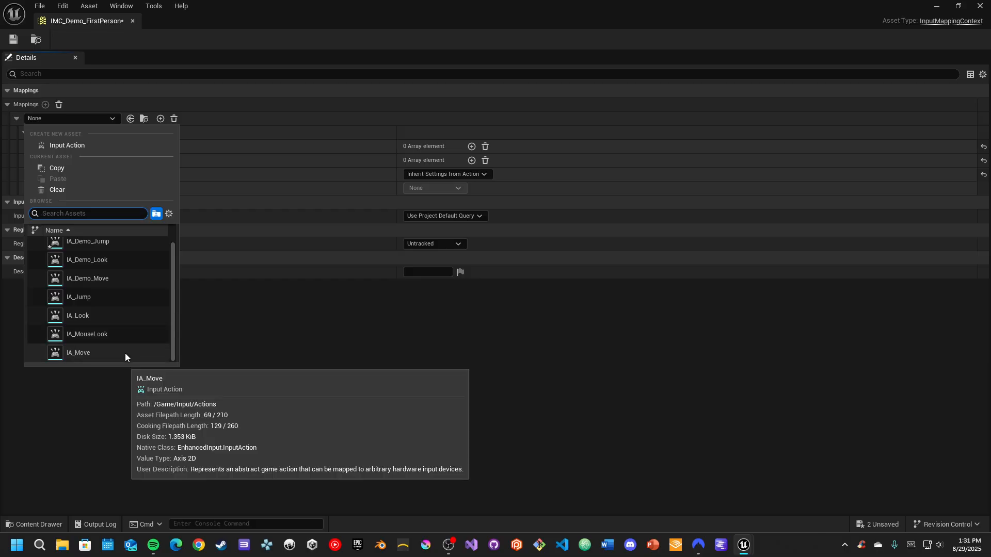
pyautogui.scroll(1, 111, 287)
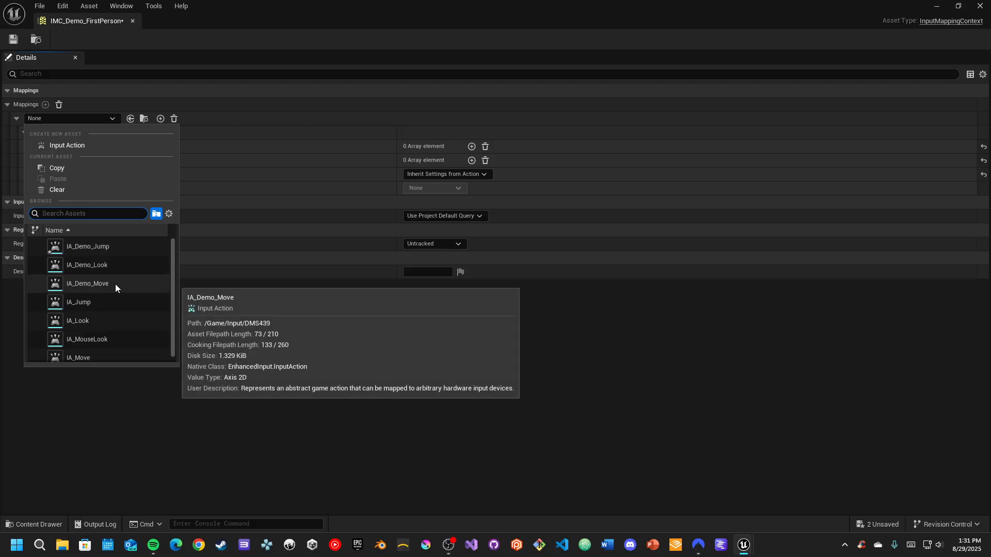
pyautogui.click(116, 284)
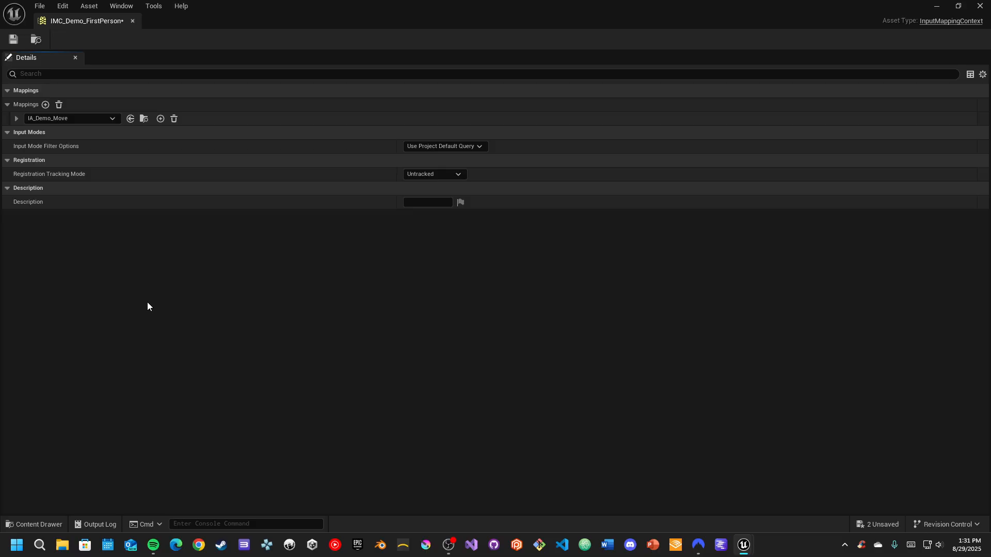
pyautogui.click(62, 523)
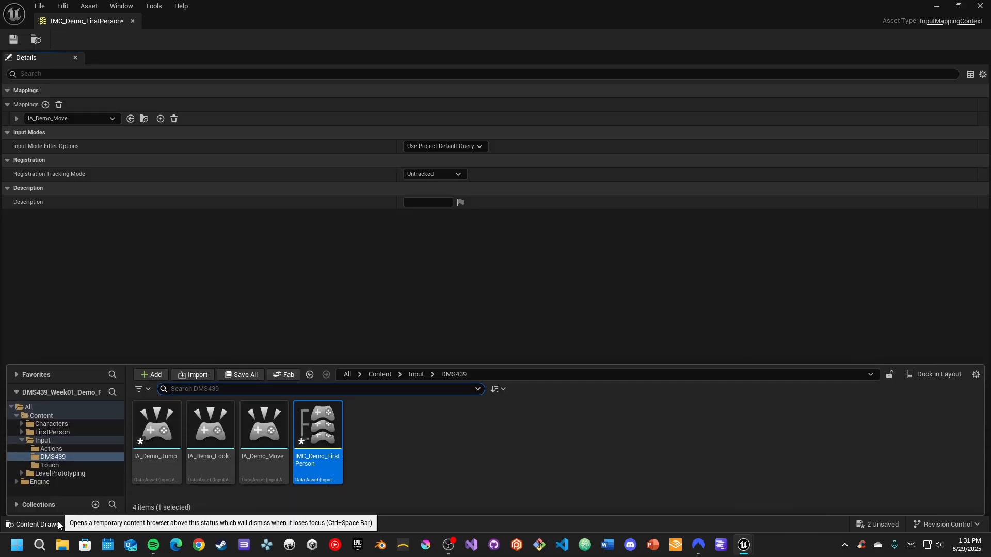
pyautogui.moveTo(262, 449); pyautogui.dragTo(85, 119)
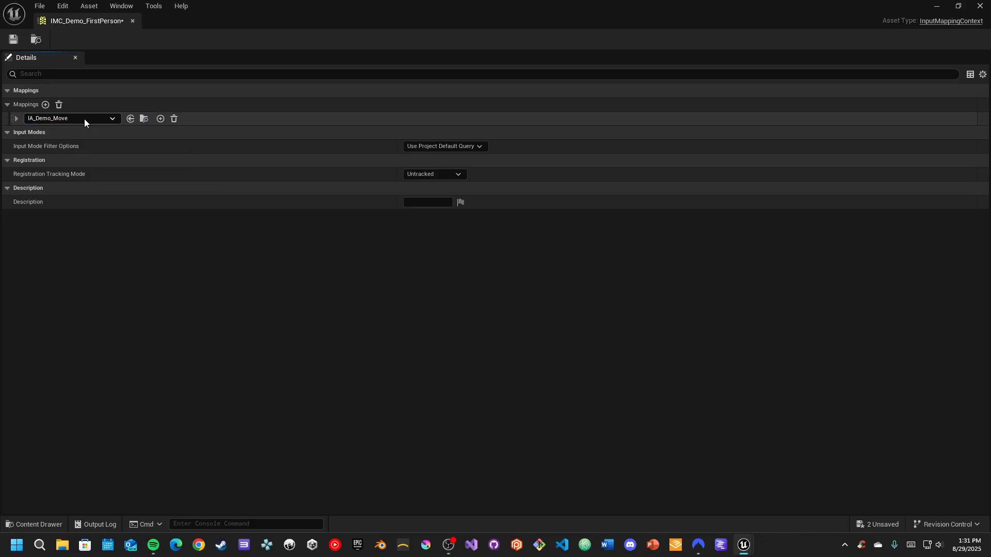
# Bind the first key of the IA_Demo_Move mapping to W
pyautogui.click(16, 118)
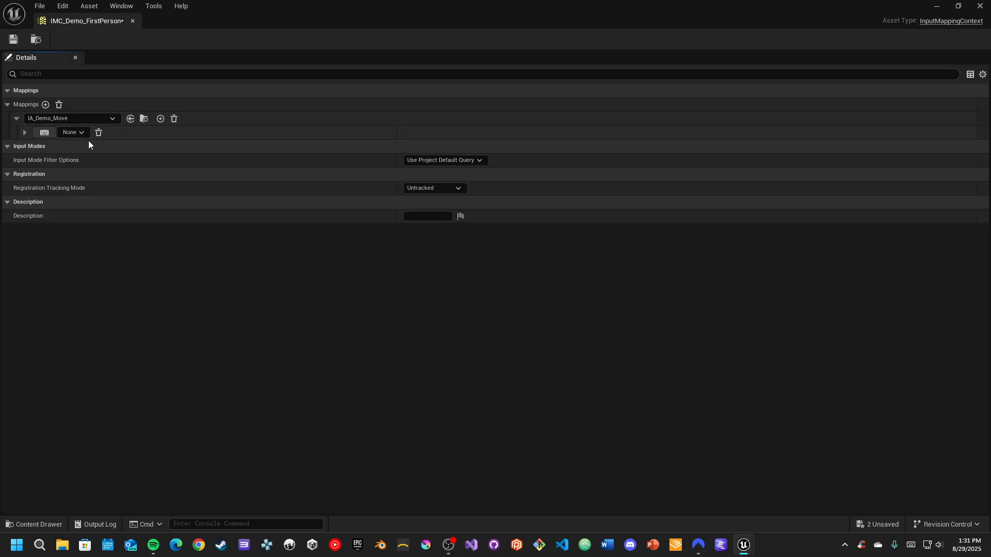
pyautogui.click(49, 135)
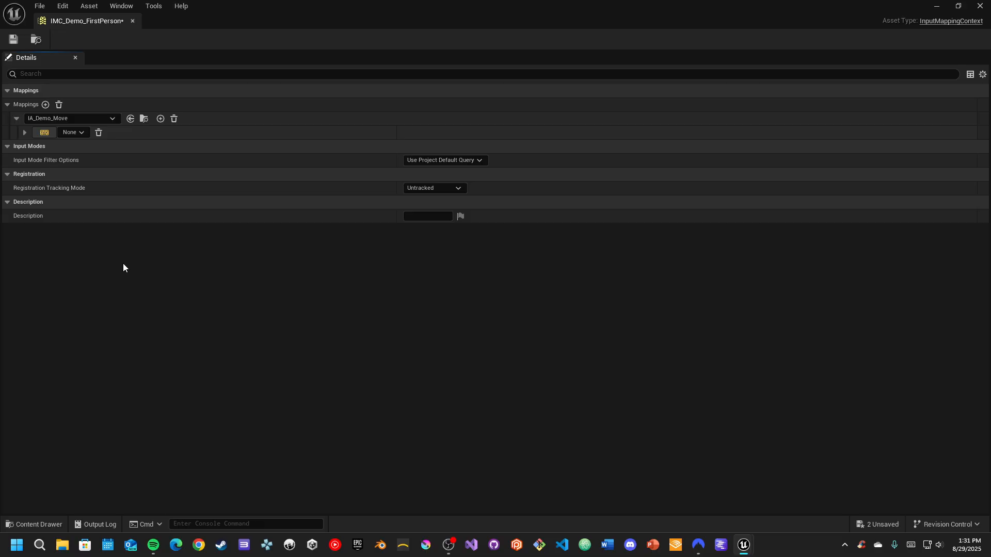
pyautogui.press('w')
# Add a Swizzle Input Axis Values modifier to the W key binding of IA_Demo_Move
pyautogui.click(24, 133)
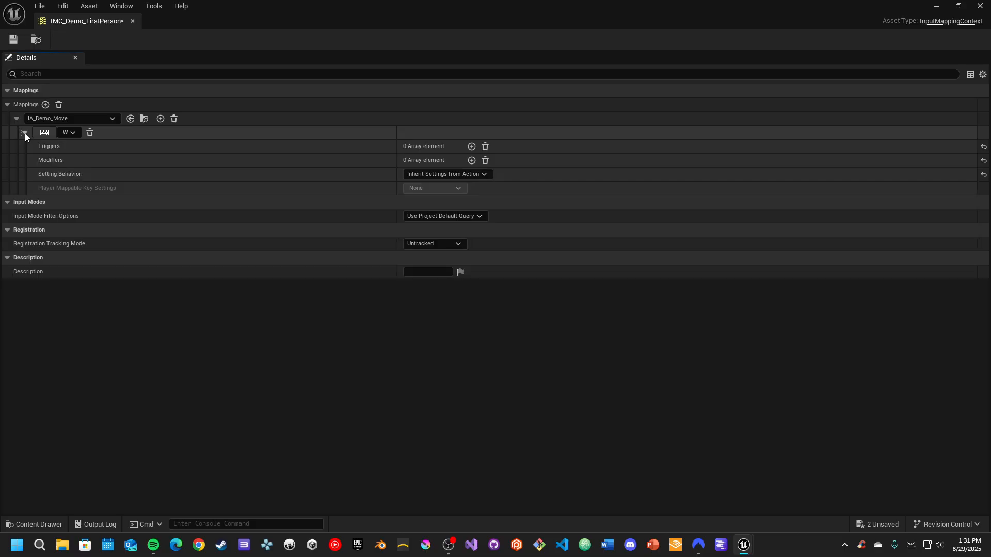
pyautogui.moveTo(60, 160)
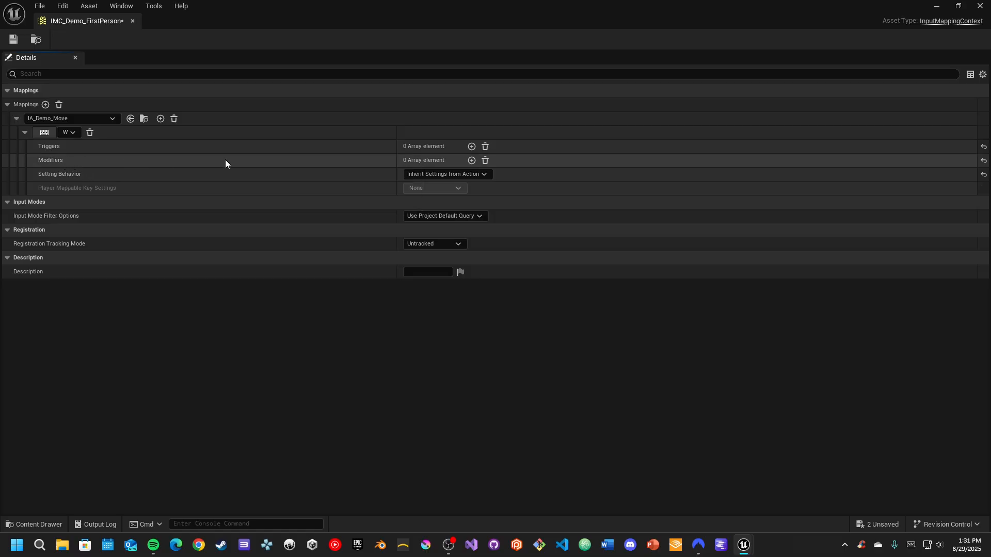
pyautogui.click(471, 160)
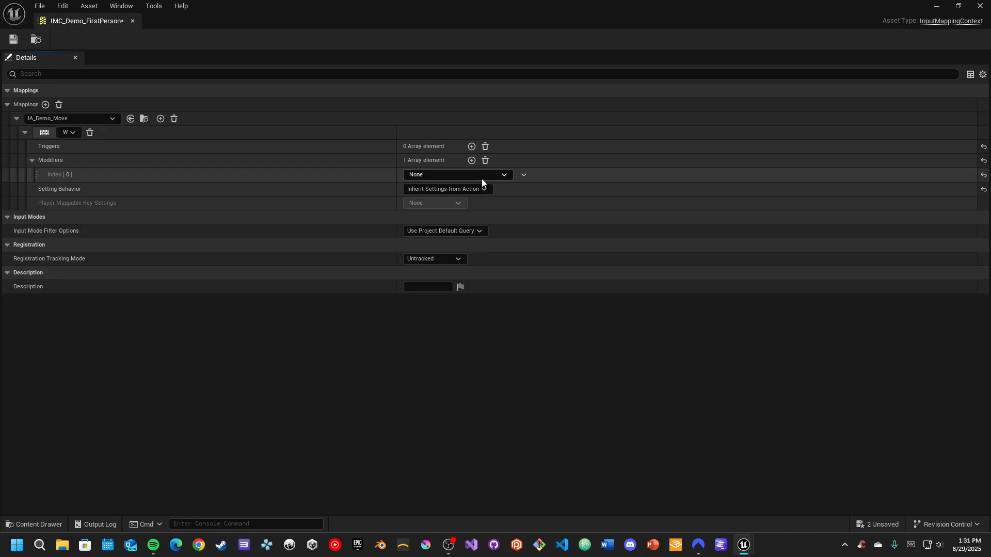
pyautogui.click(485, 176)
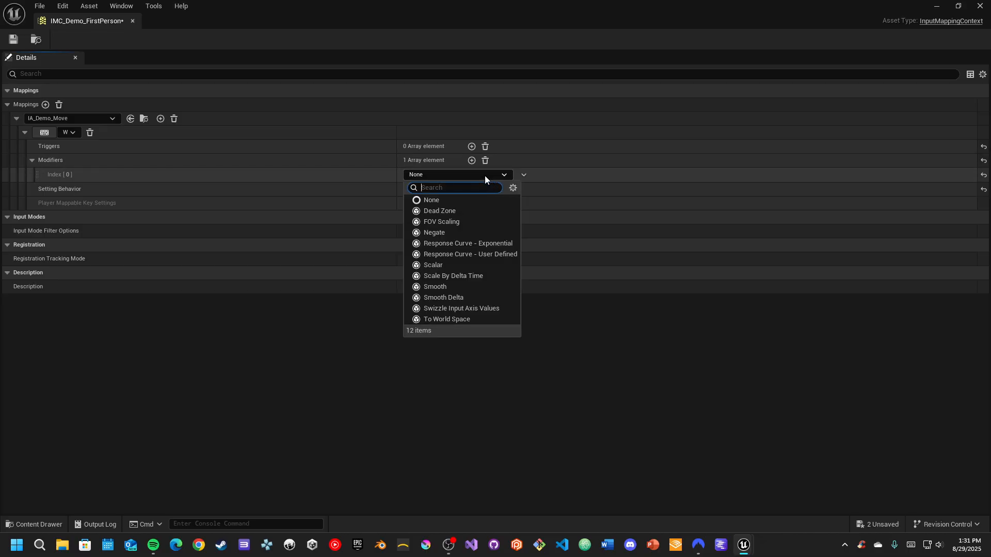
pyautogui.click(483, 309)
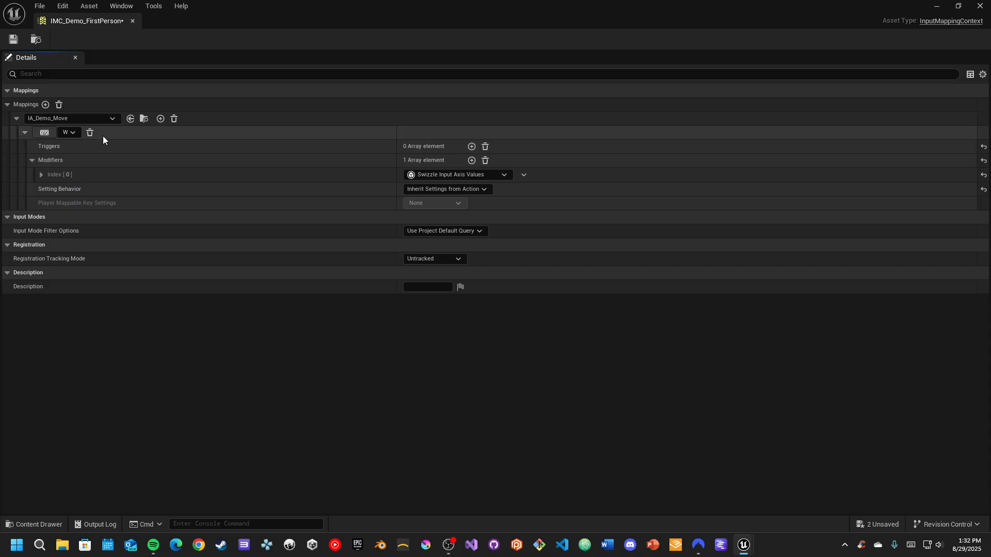
# Add a second key binding to the IA_Demo_Move mapping and bind it to S
pyautogui.click(160, 118)
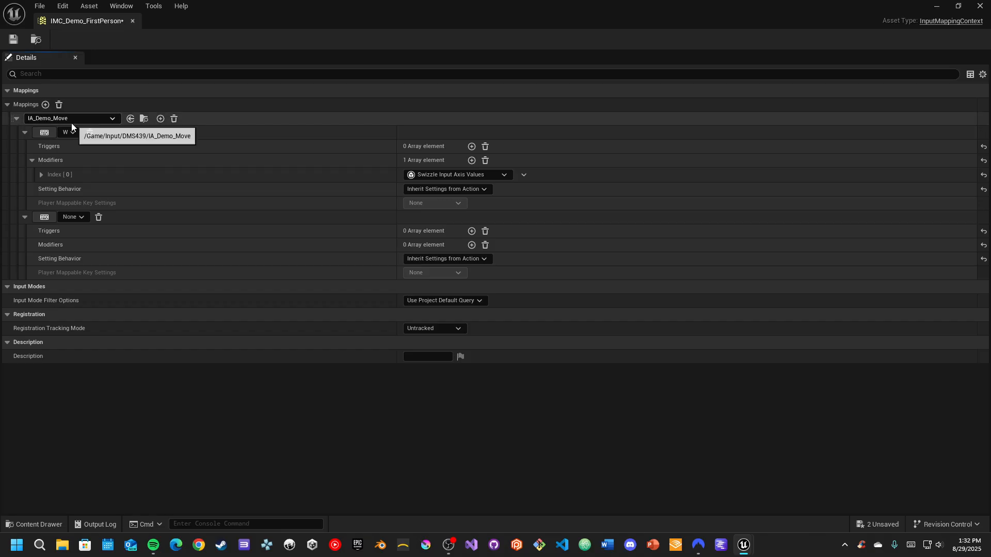
pyautogui.click(16, 119)
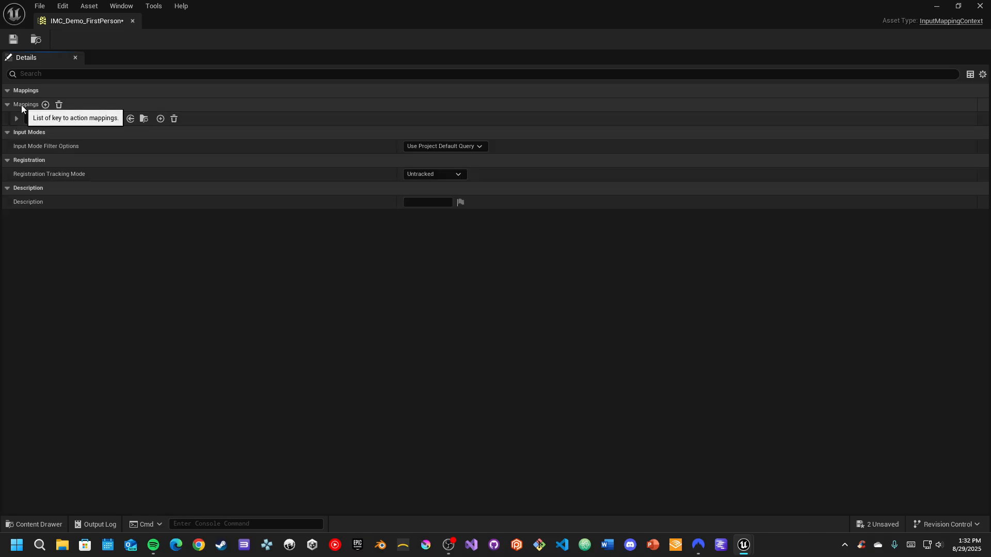
pyautogui.click(17, 119)
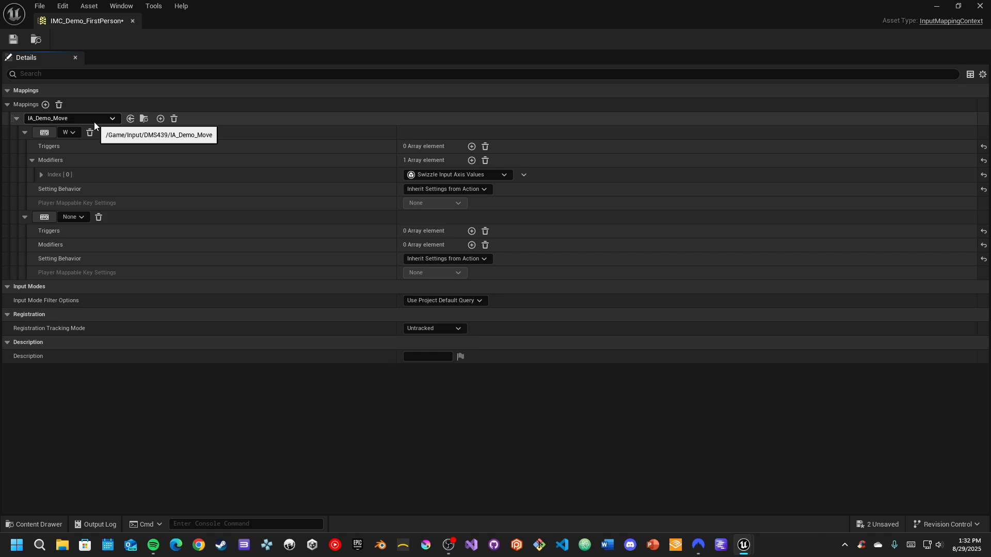
pyautogui.click(24, 132)
pyautogui.click(24, 147)
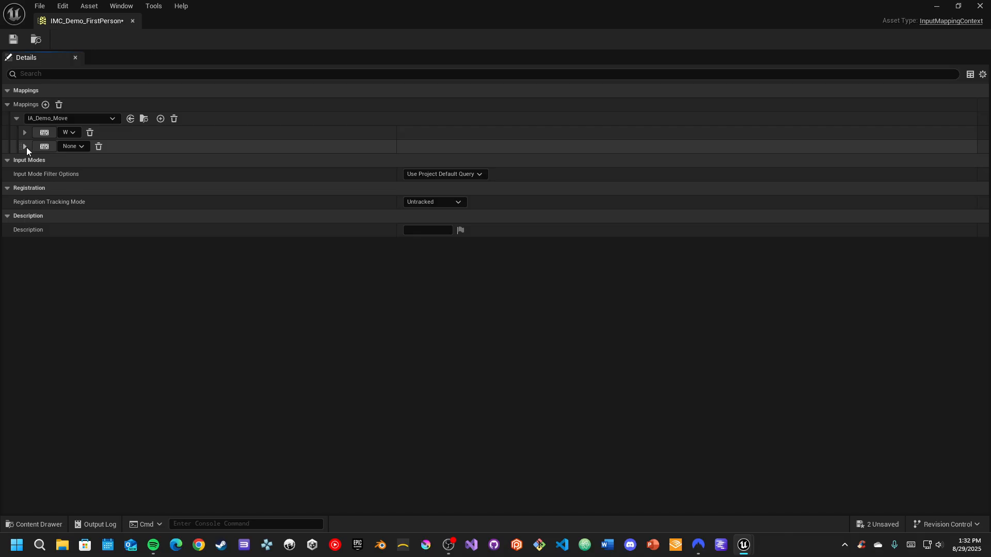
pyautogui.click(23, 147)
pyautogui.click(24, 132)
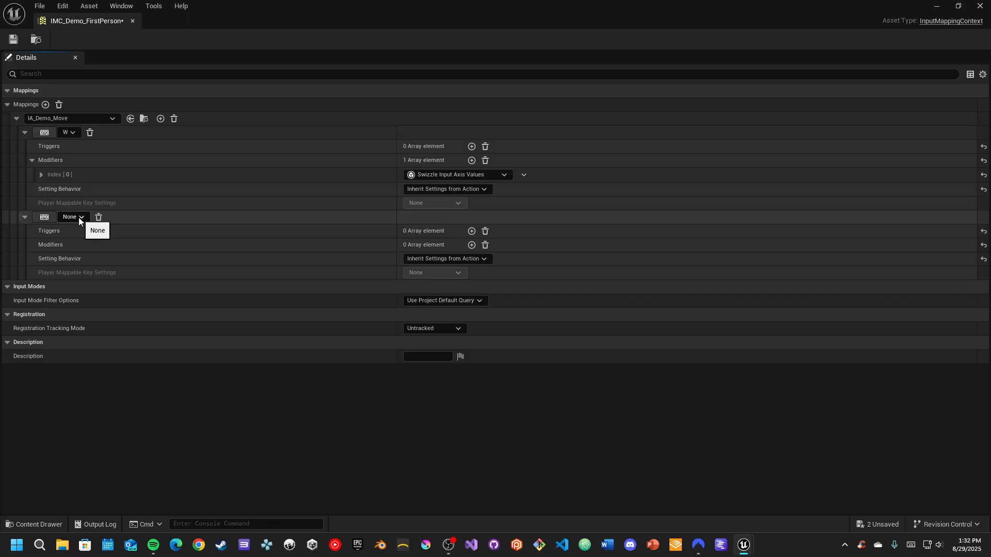
pyautogui.click(46, 219)
pyautogui.press('s')
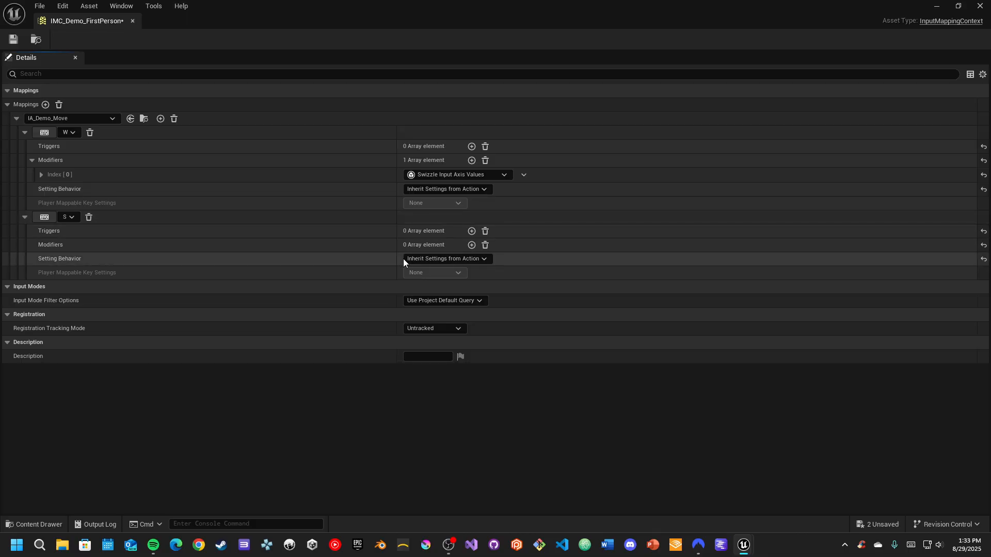
# Add a Swizzle Input Axis Values modifier followed by a Negate modifier to the S key binding of IA_Demo_Move
pyautogui.click(471, 245)
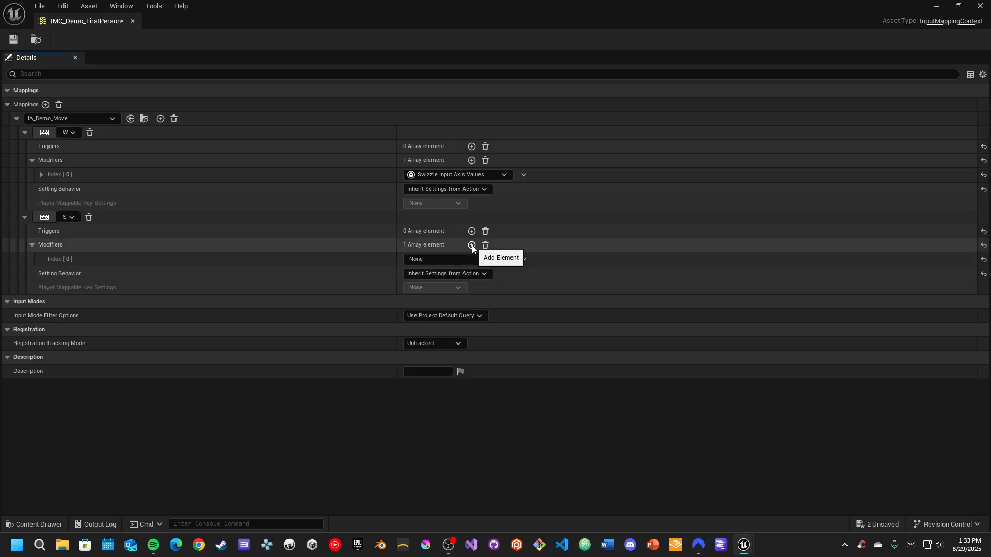
pyautogui.click(478, 259)
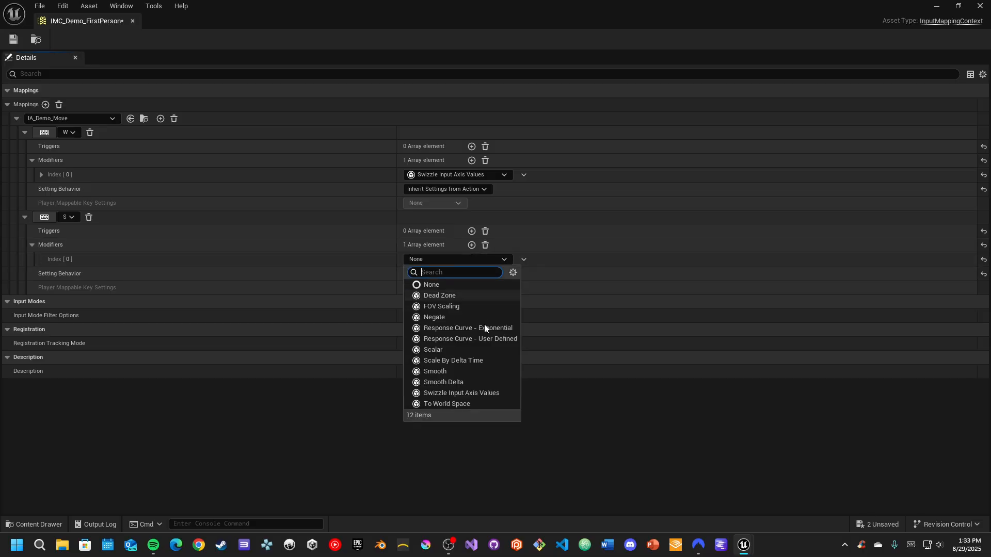
pyautogui.click(488, 394)
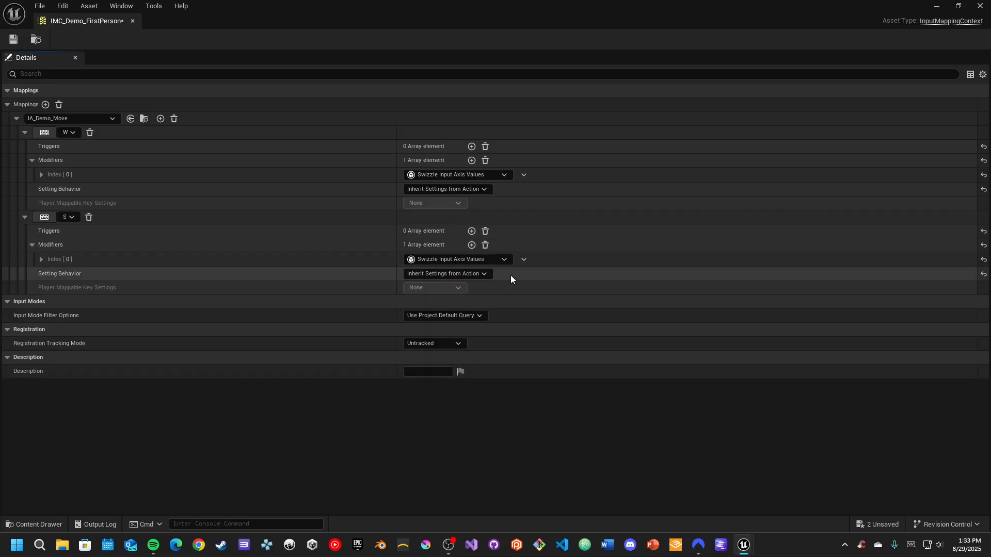
pyautogui.click(472, 245)
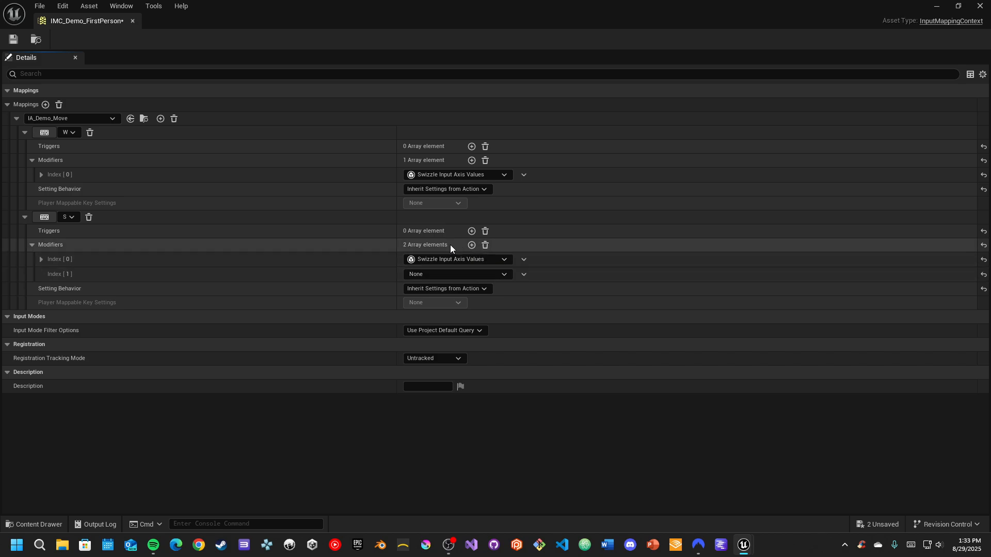
pyautogui.click(489, 274)
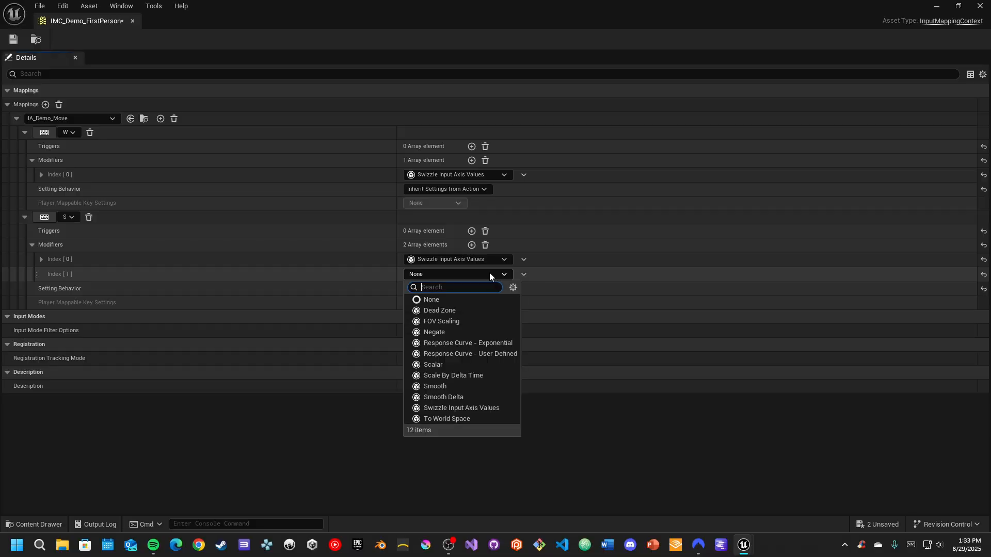
pyautogui.click(448, 332)
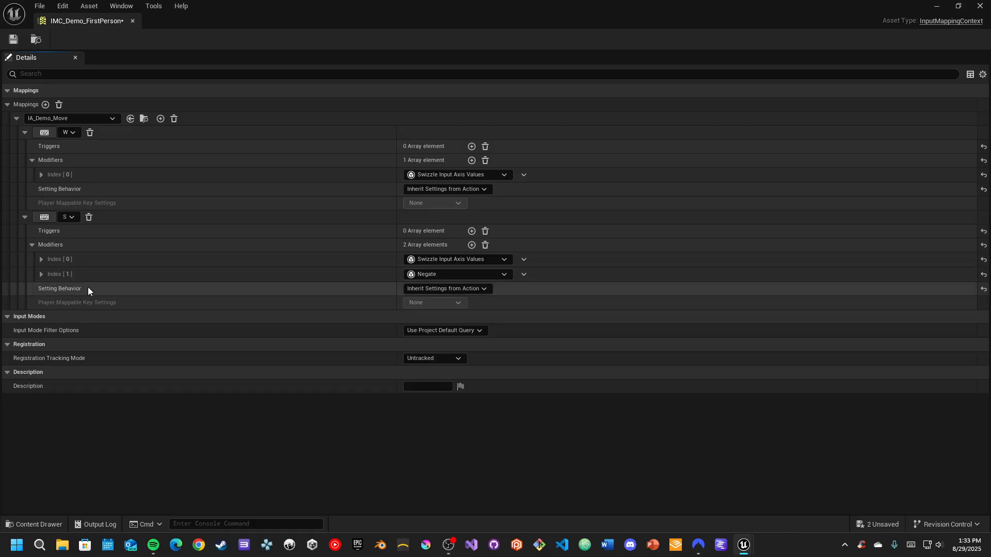
# Add a third key binding to the IA_Demo_Move mapping and bind it to D
pyautogui.click(160, 119)
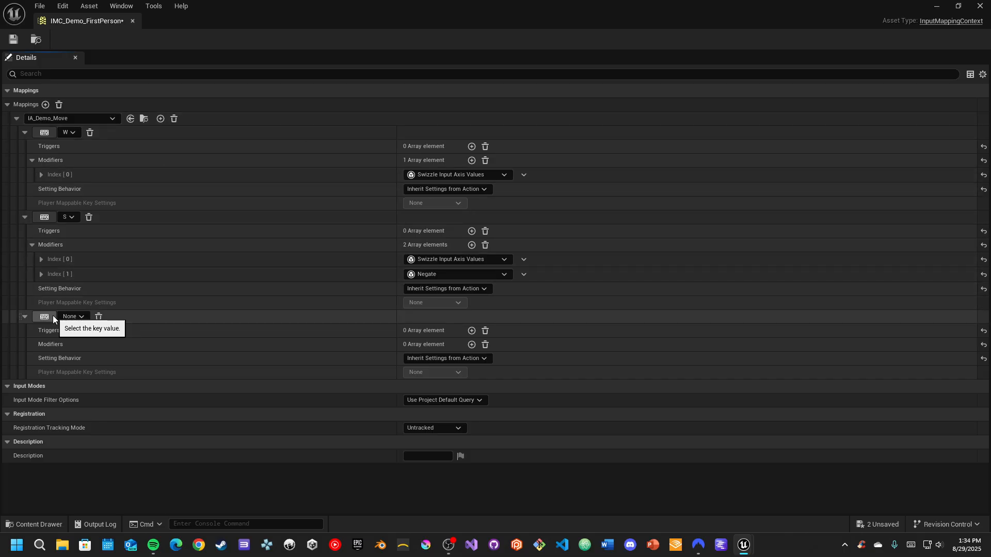
pyautogui.click(53, 317)
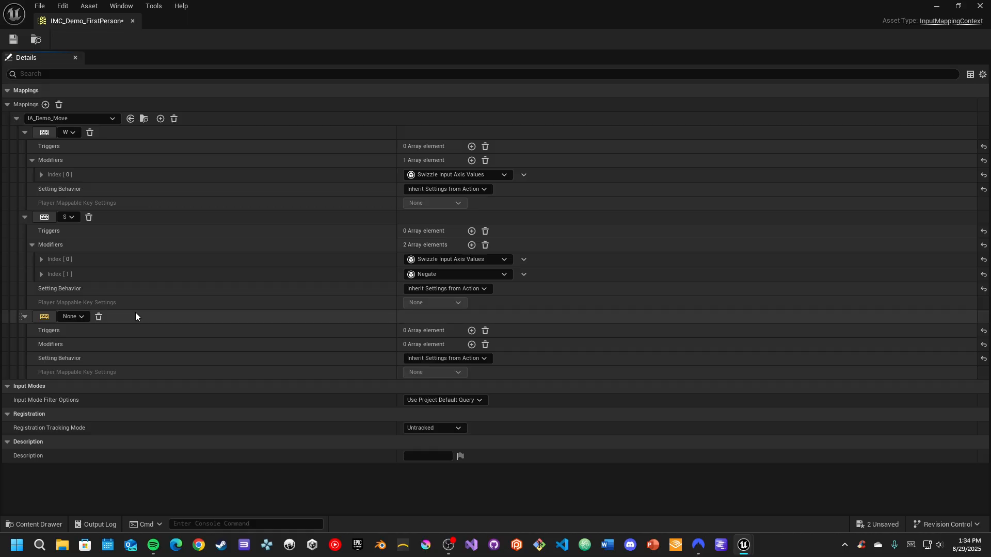
pyautogui.press('d')
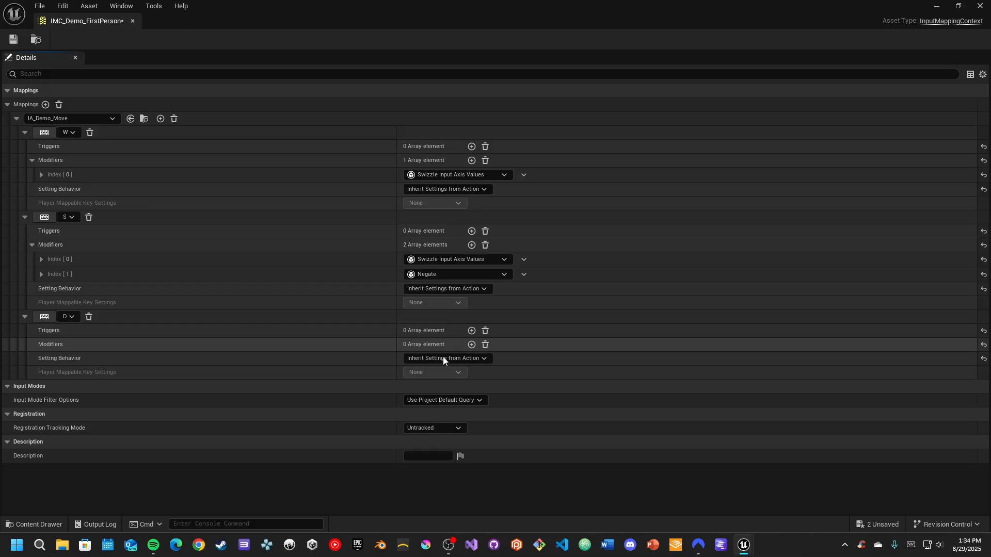
# Add an A key binding with a Negate modifier to the IA_Demo_Move mapping and save the mapping context
pyautogui.click(161, 119)
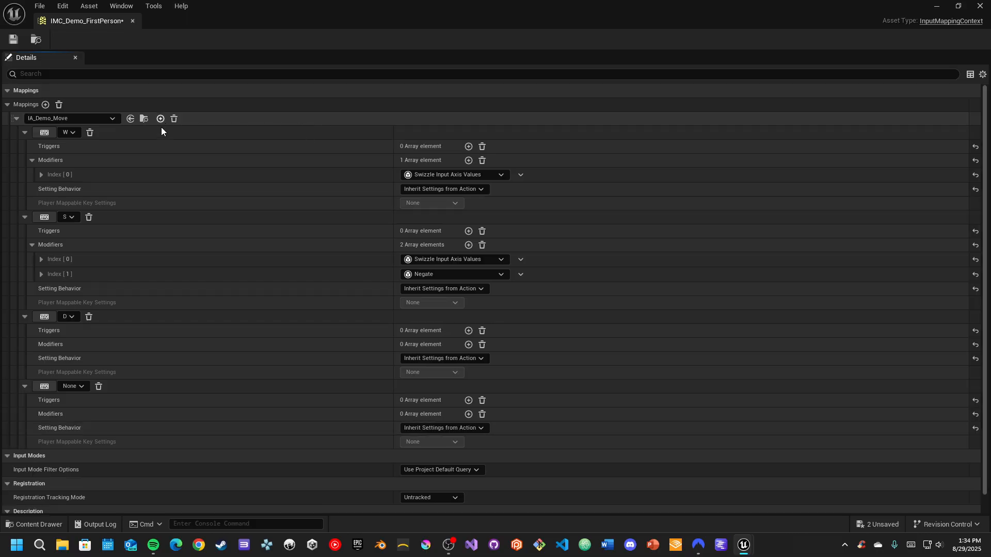
pyautogui.click(45, 387)
pyautogui.press('a')
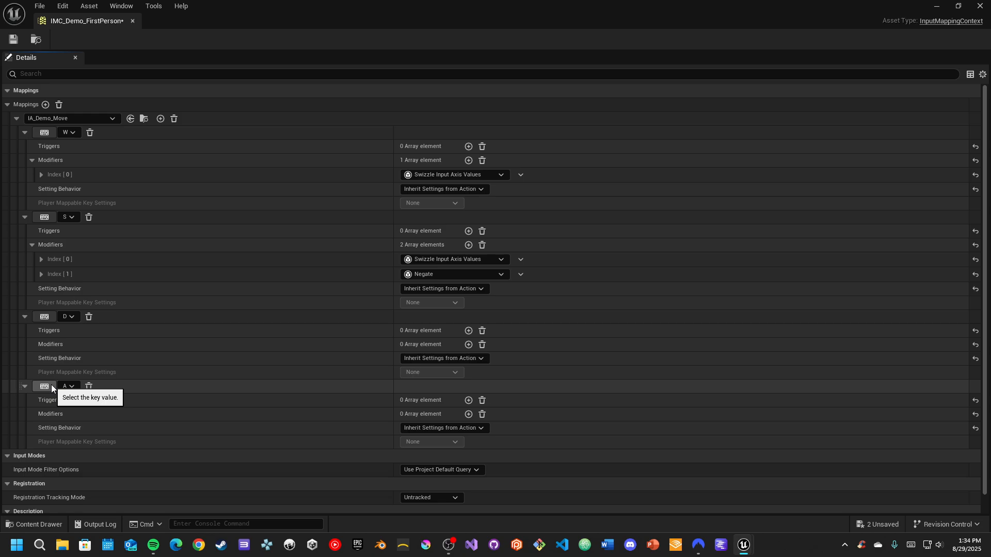
pyautogui.click(469, 414)
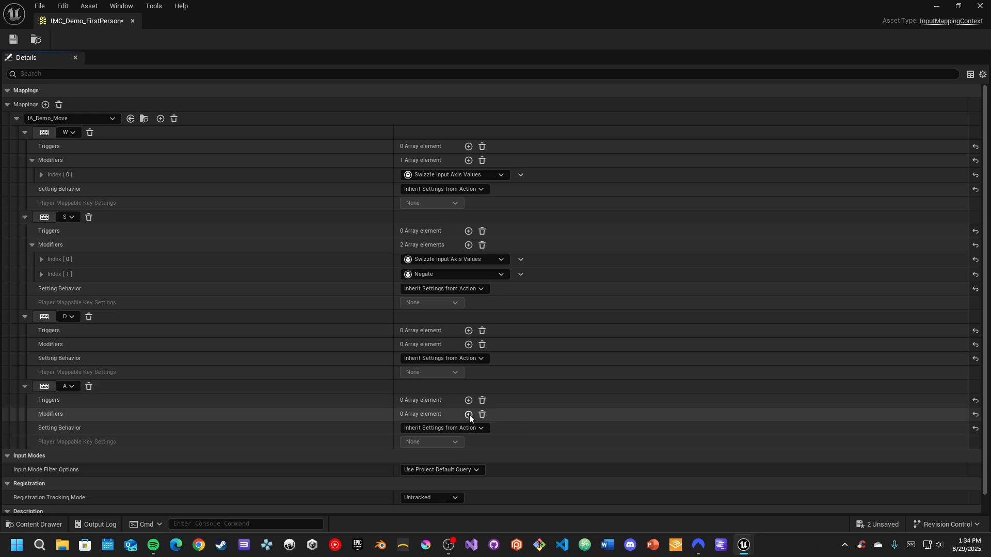
pyautogui.click(487, 428)
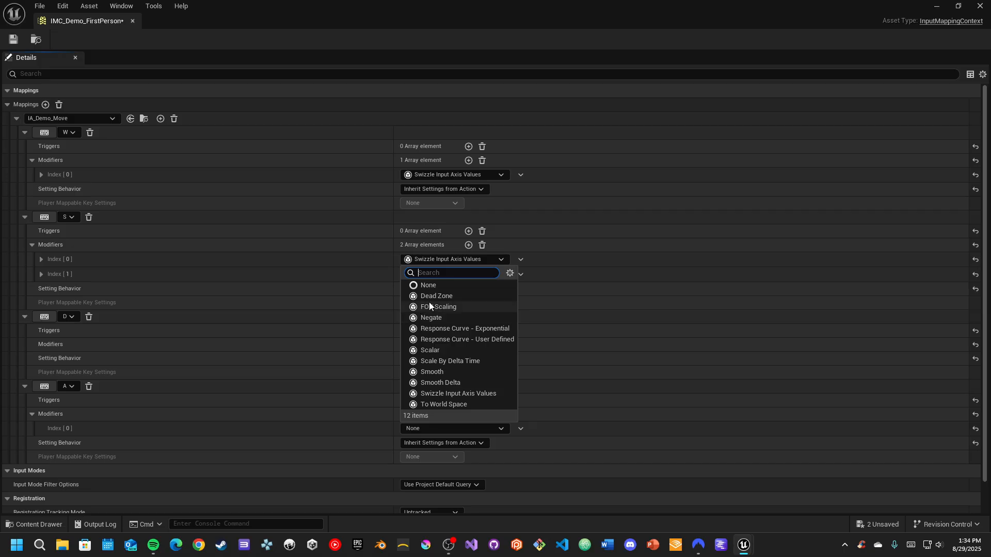
pyautogui.click(445, 318)
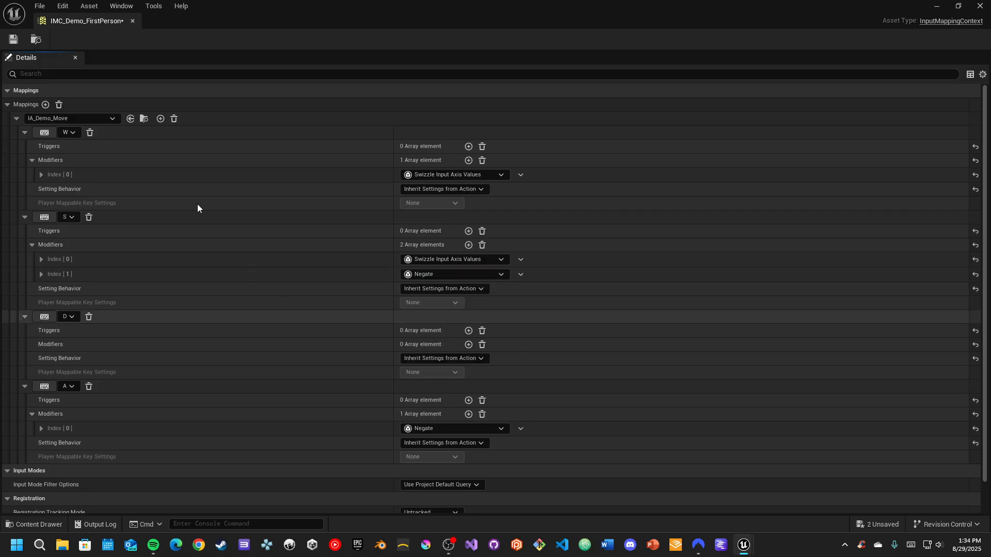
pyautogui.click(14, 39)
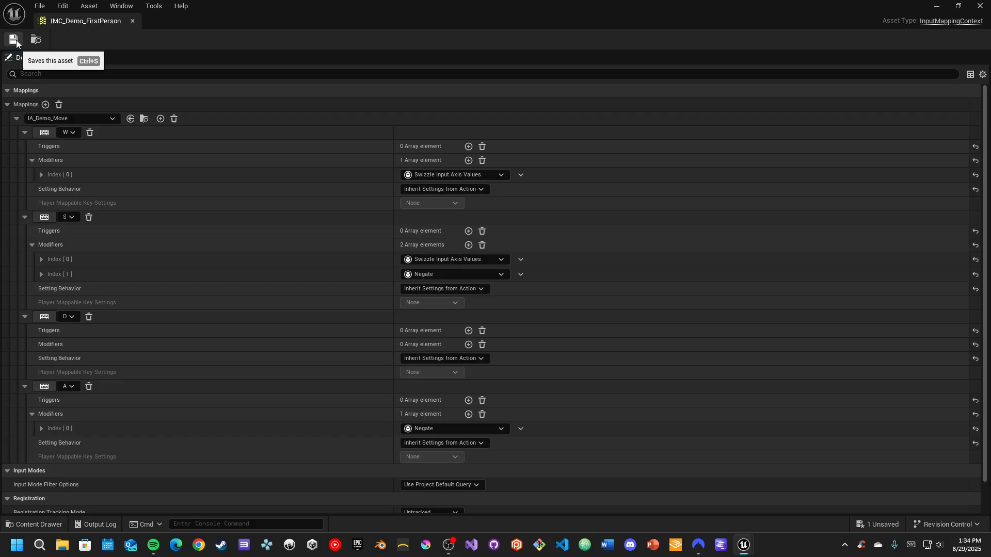
# Open the IMC_Default mapping context from the Content/Input folder
pyautogui.click(47, 524)
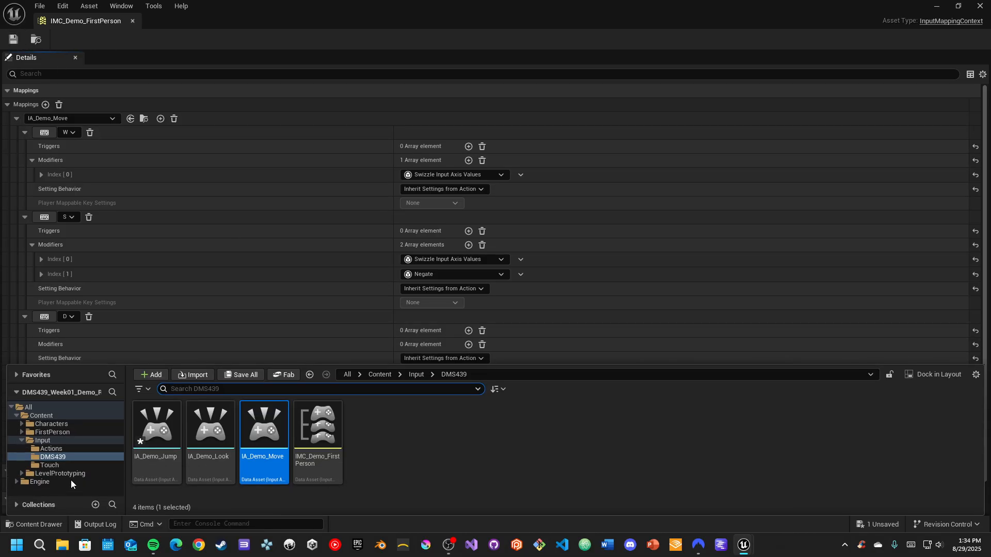
pyautogui.click(58, 450)
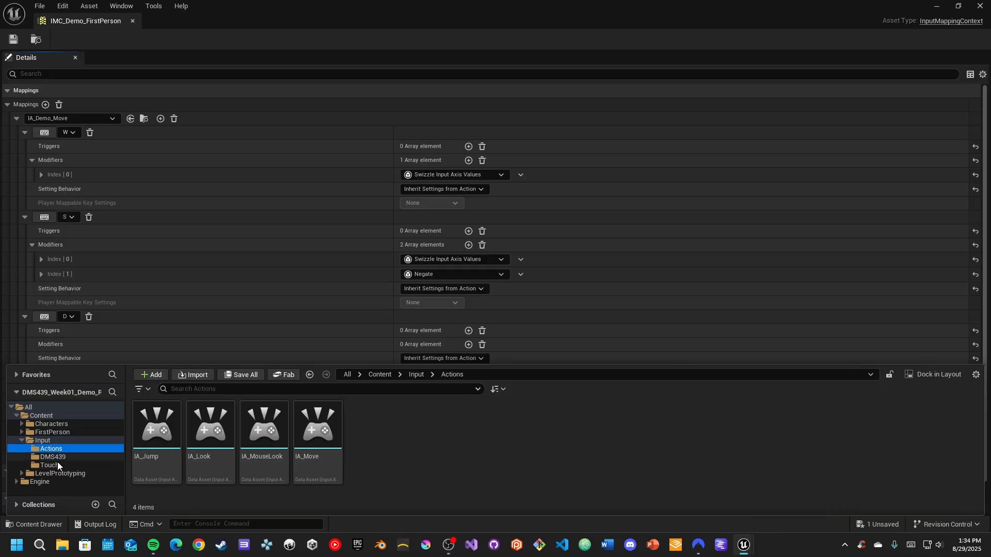
pyautogui.click(50, 440)
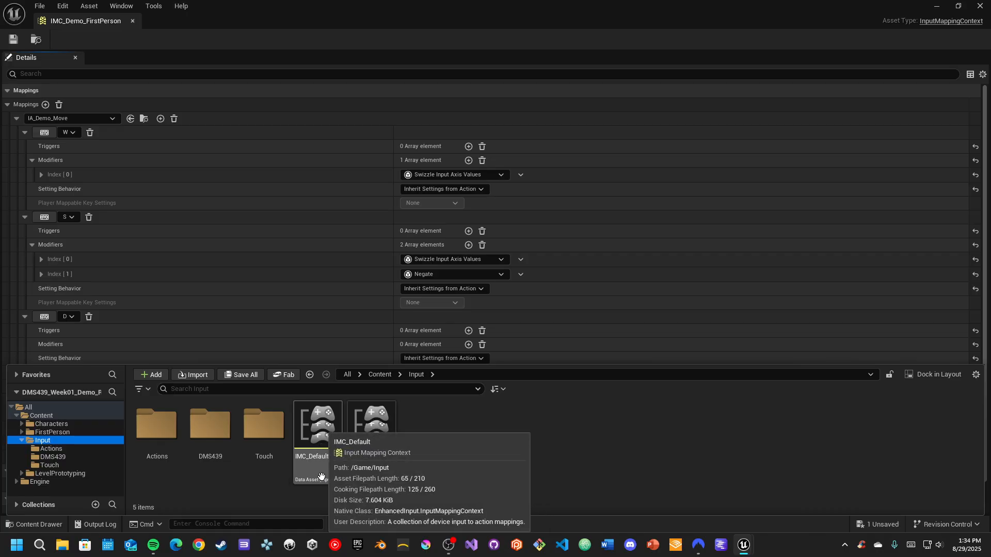
pyautogui.doubleClick(321, 453)
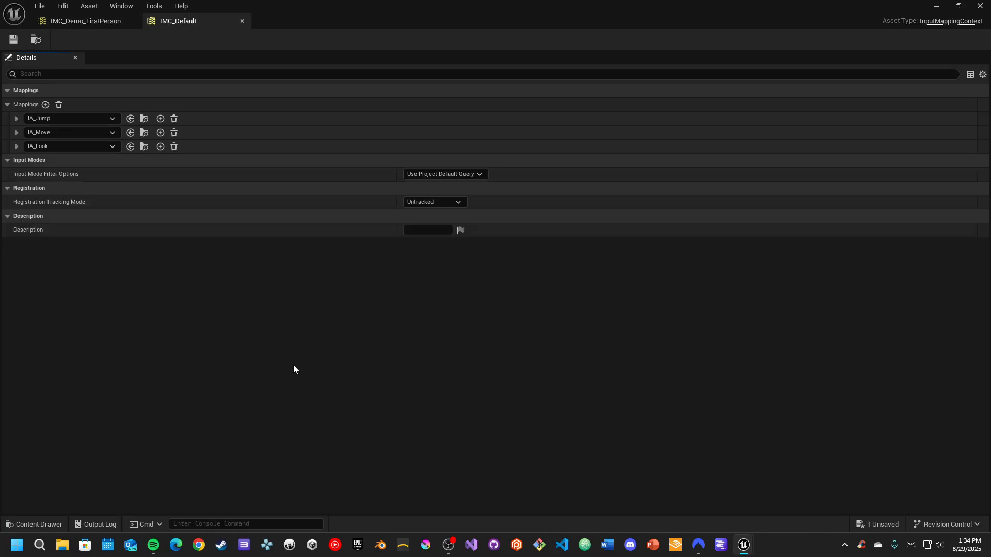
# Examine the modifiers on the W, S, A and D key bindings of IA_Move in IMC_Default
pyautogui.click(16, 132)
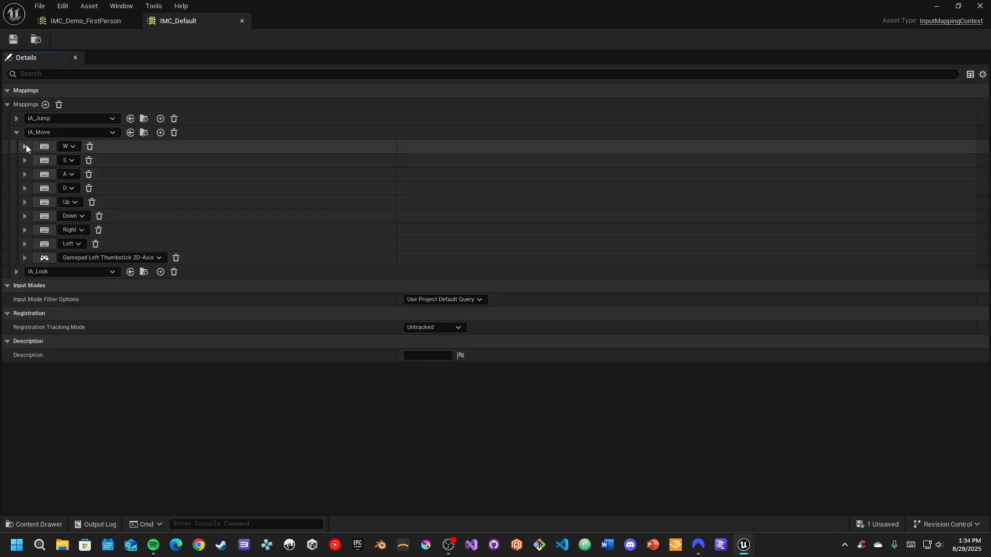
pyautogui.click(24, 147)
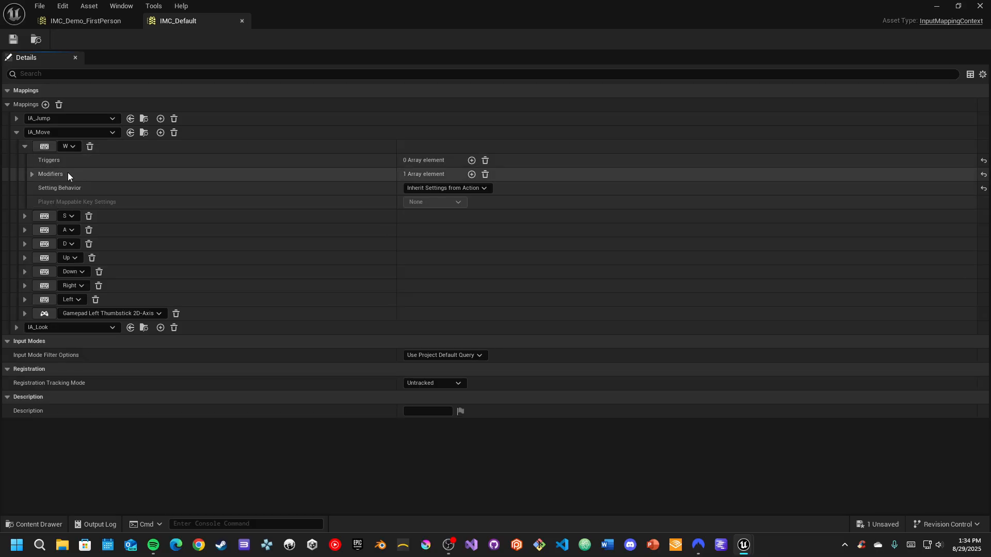
pyautogui.click(32, 174)
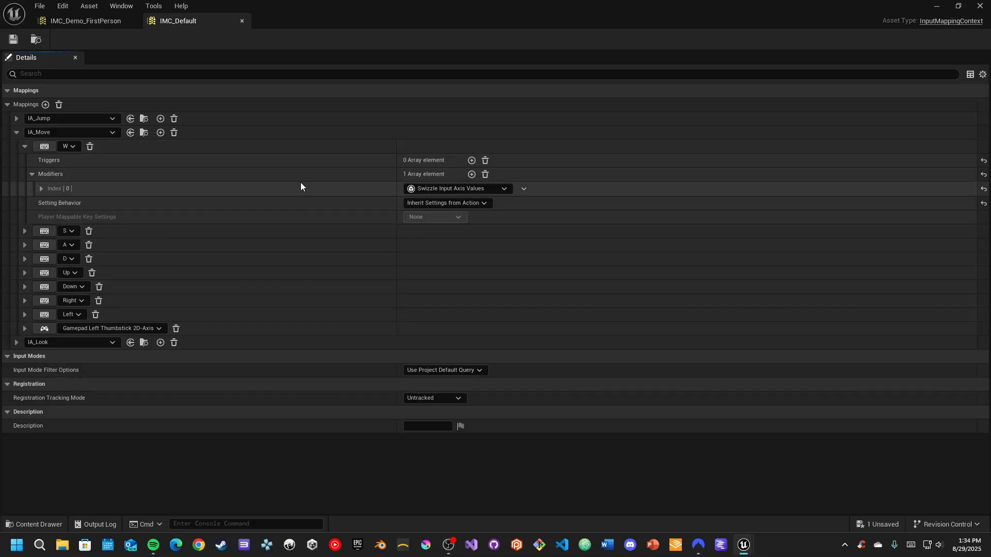
pyautogui.click(24, 231)
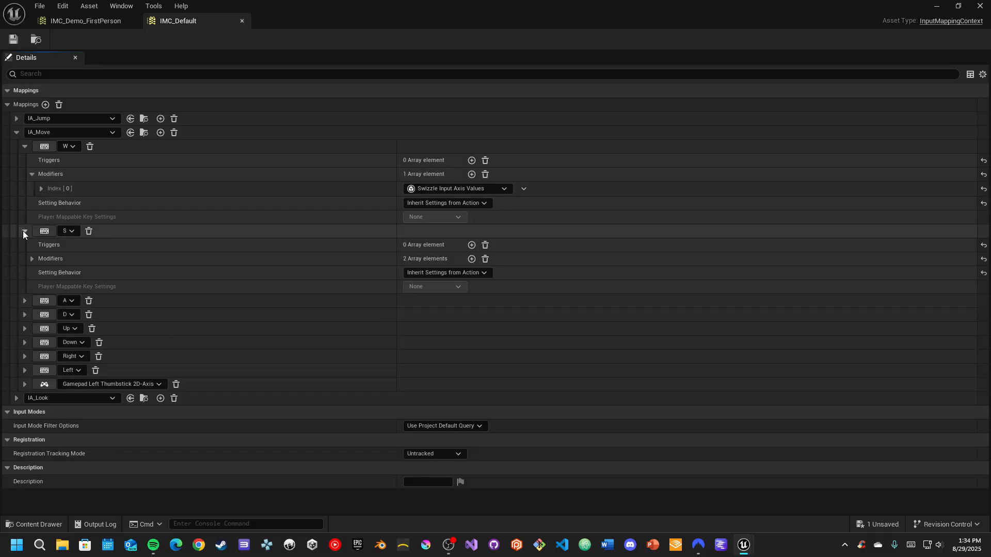
pyautogui.click(32, 258)
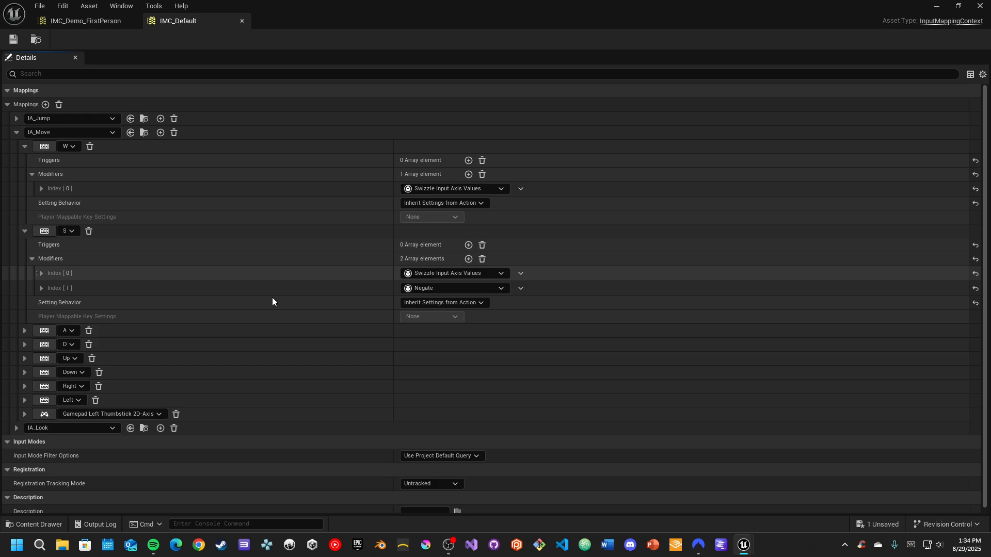
pyautogui.click(24, 330)
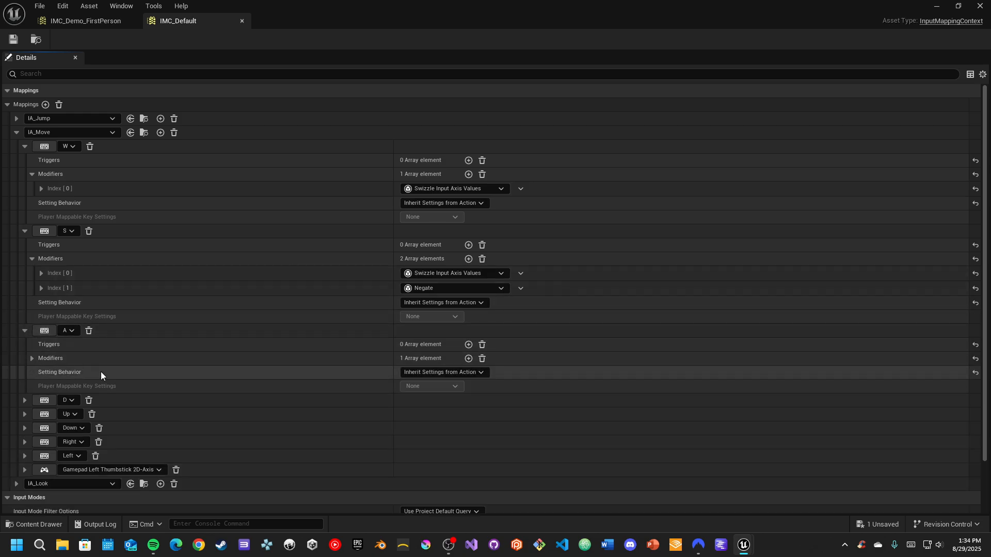
pyautogui.click(32, 358)
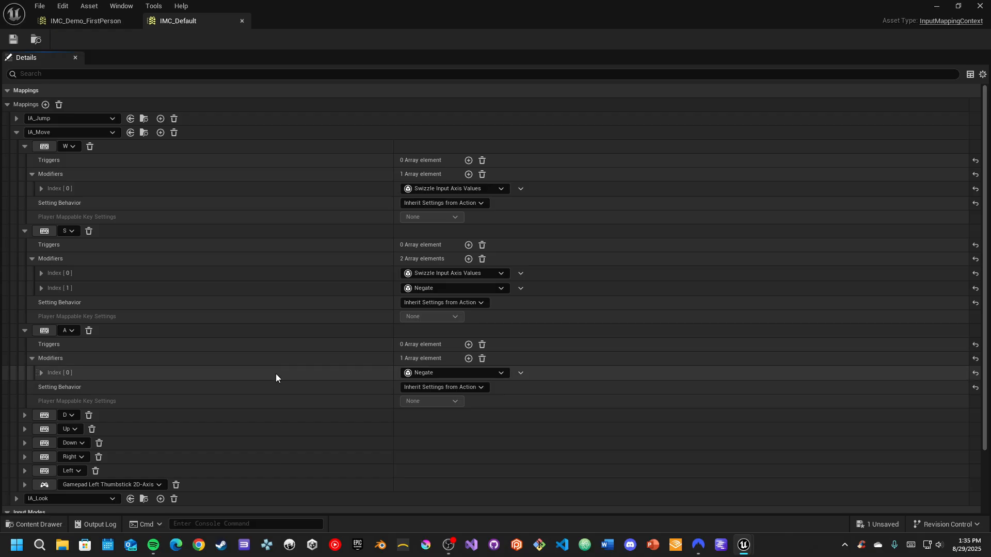
pyautogui.click(25, 415)
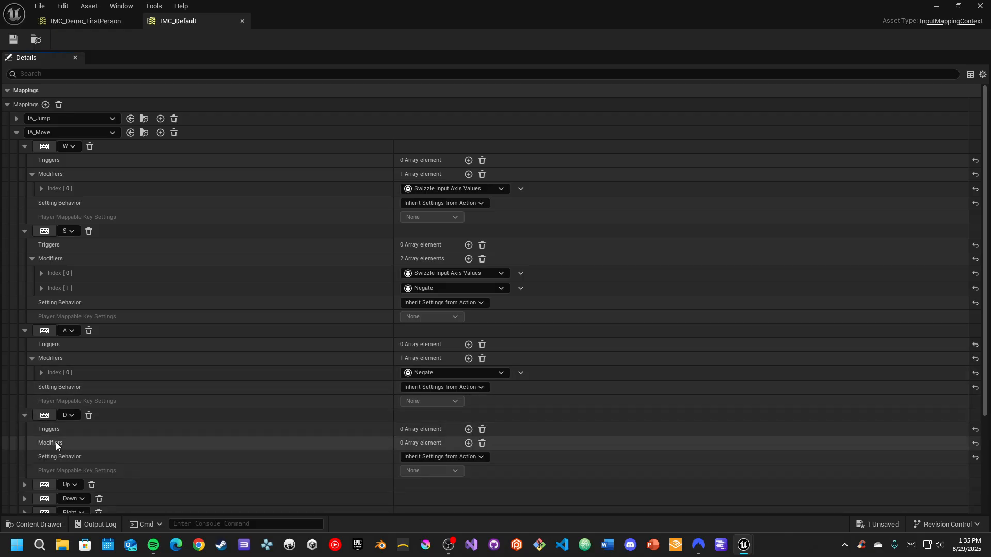
pyautogui.scroll(-3, 176, 382)
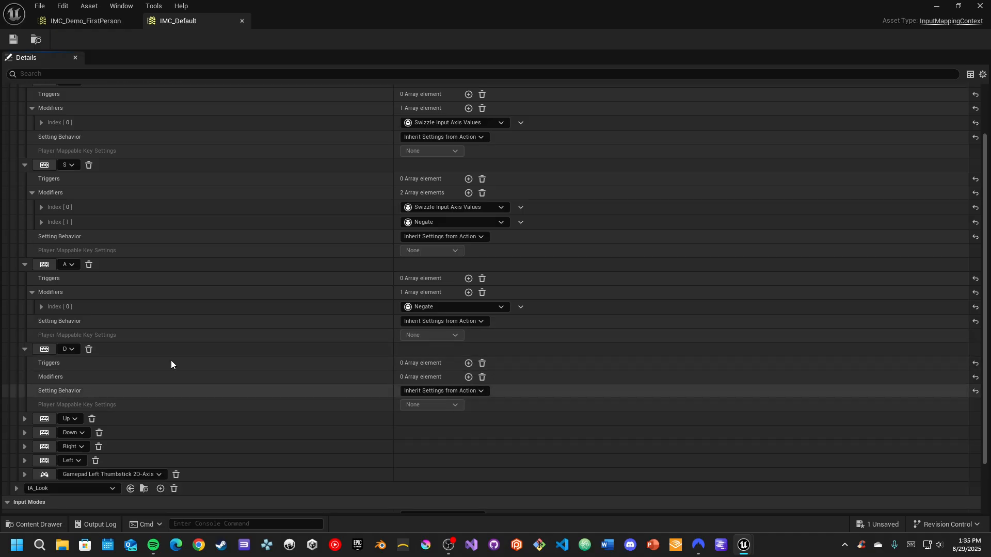
# Return to IMC_Demo_FirstPerson and collapse the W, S, D and A key bindings of IA_Demo_Move
pyautogui.click(74, 21)
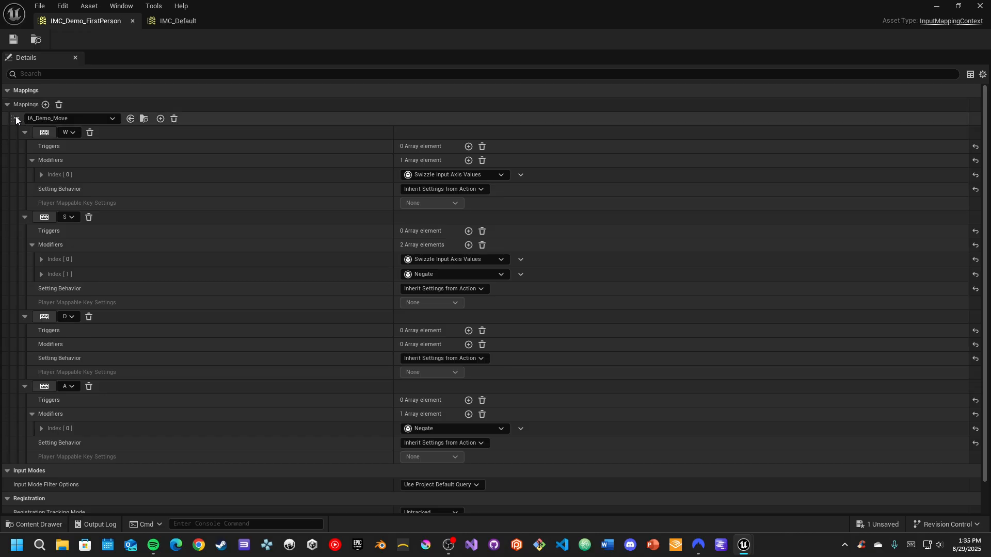
pyautogui.click(24, 132)
pyautogui.click(24, 146)
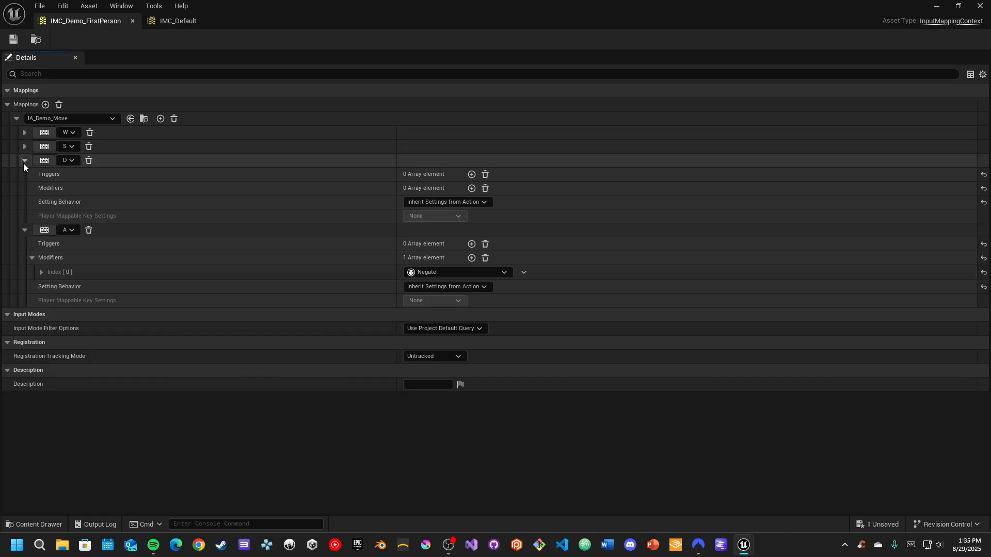
pyautogui.click(24, 162)
pyautogui.click(24, 175)
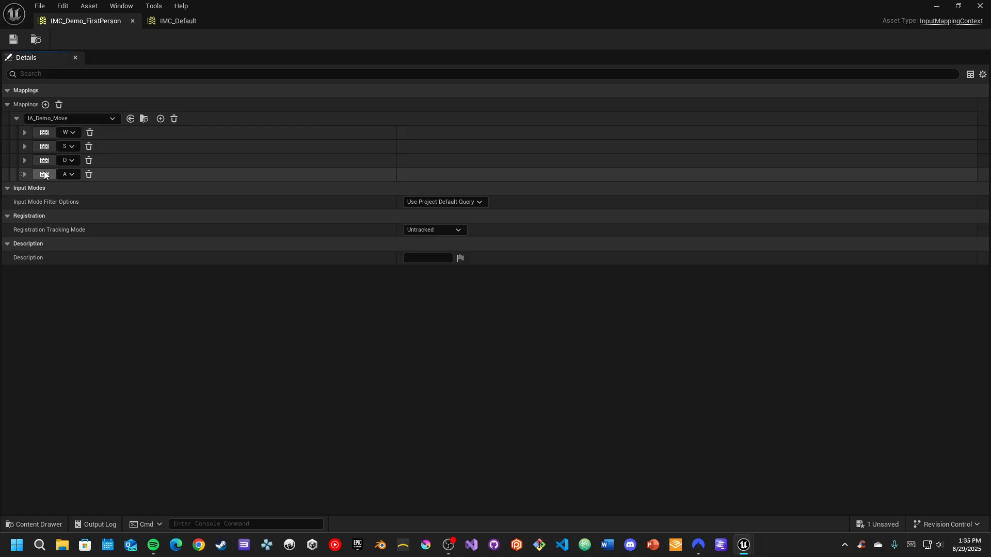
# Add a fifth binding to the IA_Demo_Move mapping and set it to Gamepad Left Thumbstick 2D-Axis
pyautogui.click(160, 119)
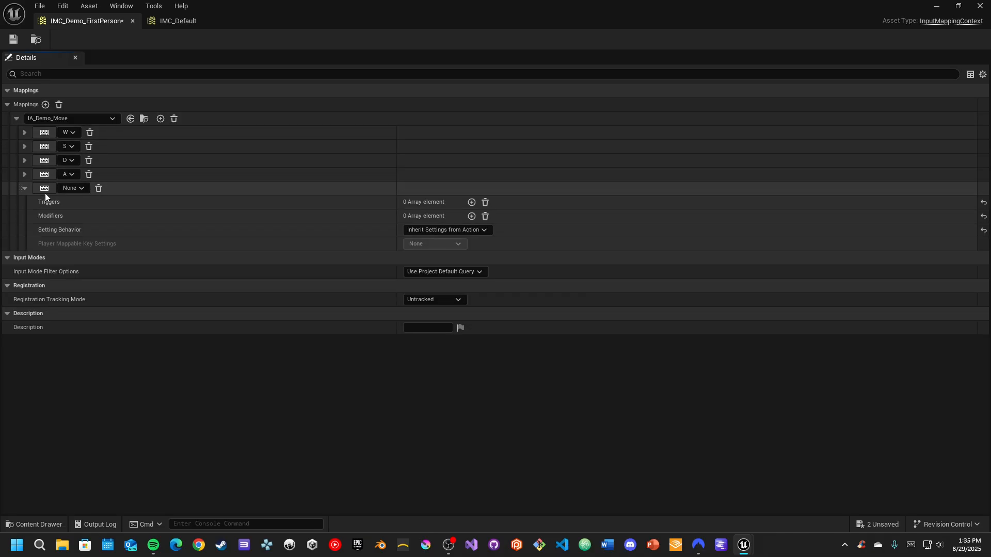
pyautogui.click(79, 189)
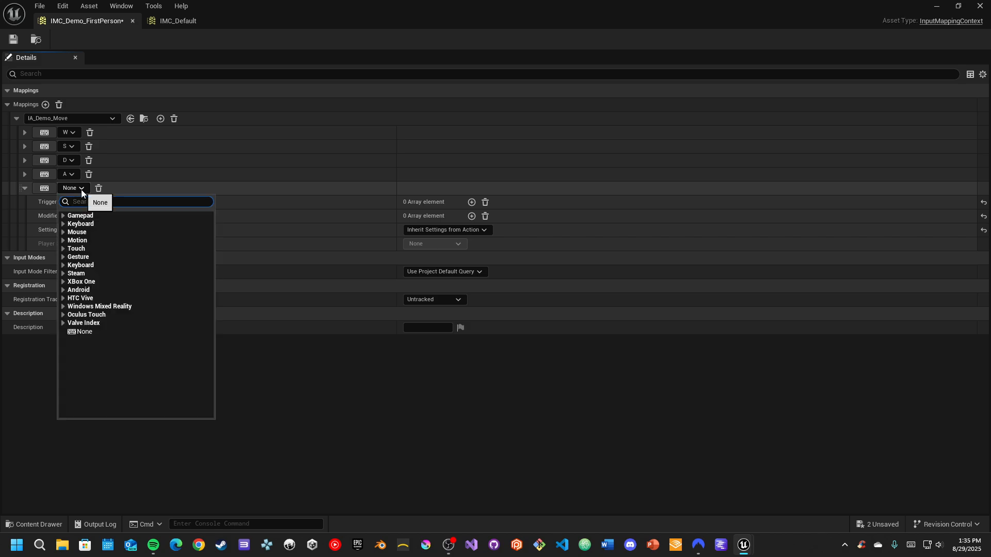
pyautogui.click(81, 215)
pyautogui.click(63, 216)
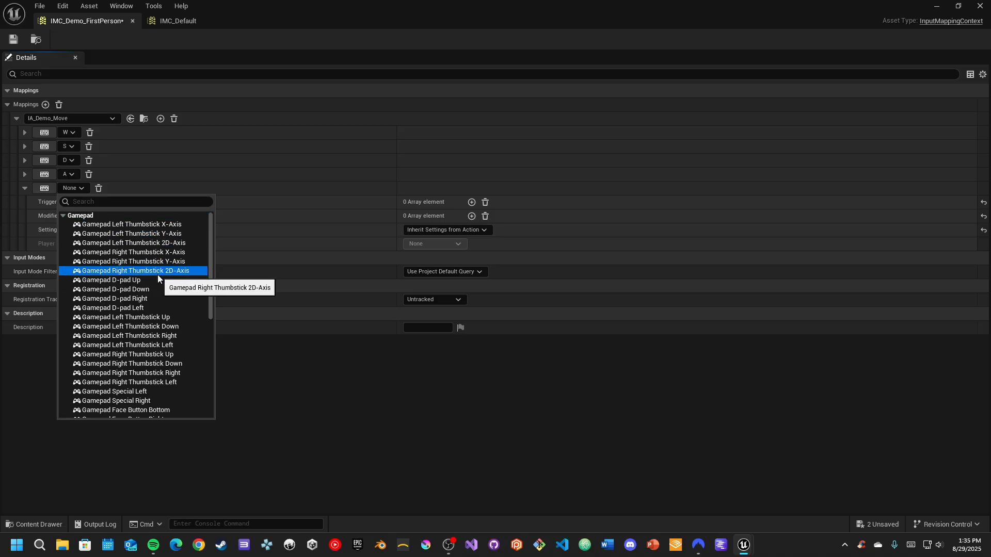
pyautogui.click(145, 243)
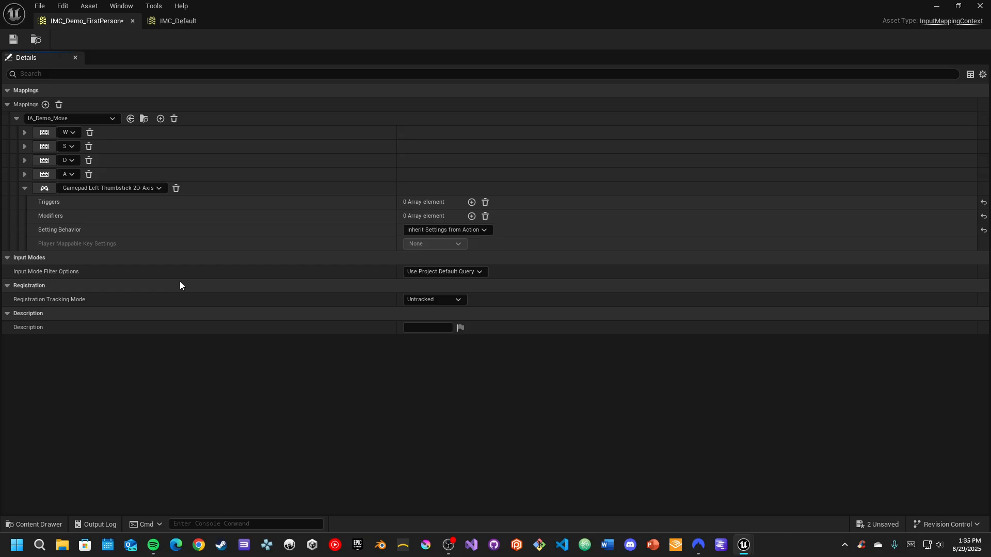
# Add a sixth binding to the IA_Demo_Move mapping, set it to Mixed Reality (L) Thumbstick 2D-Axis, and leave both thumbstick bindings collapsed
pyautogui.click(24, 188)
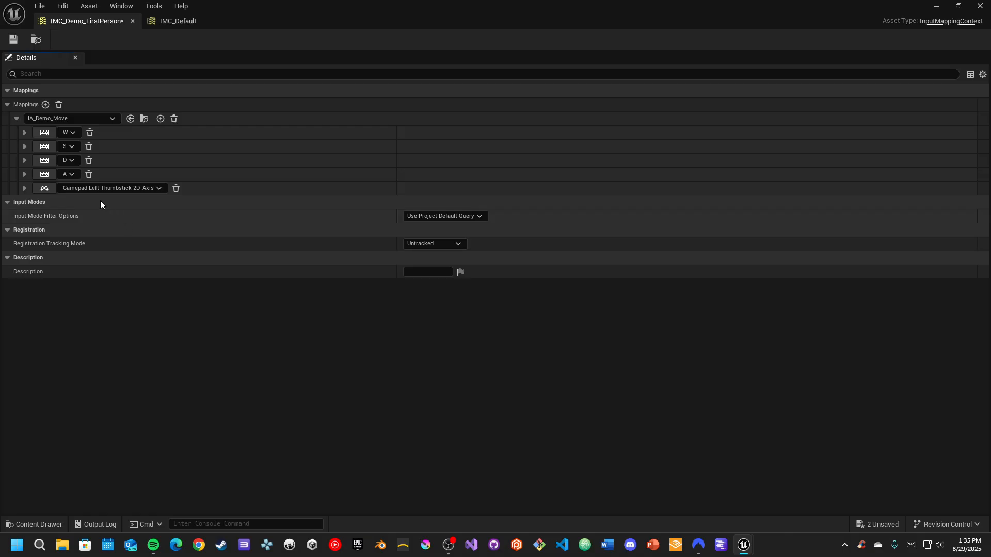
pyautogui.click(160, 119)
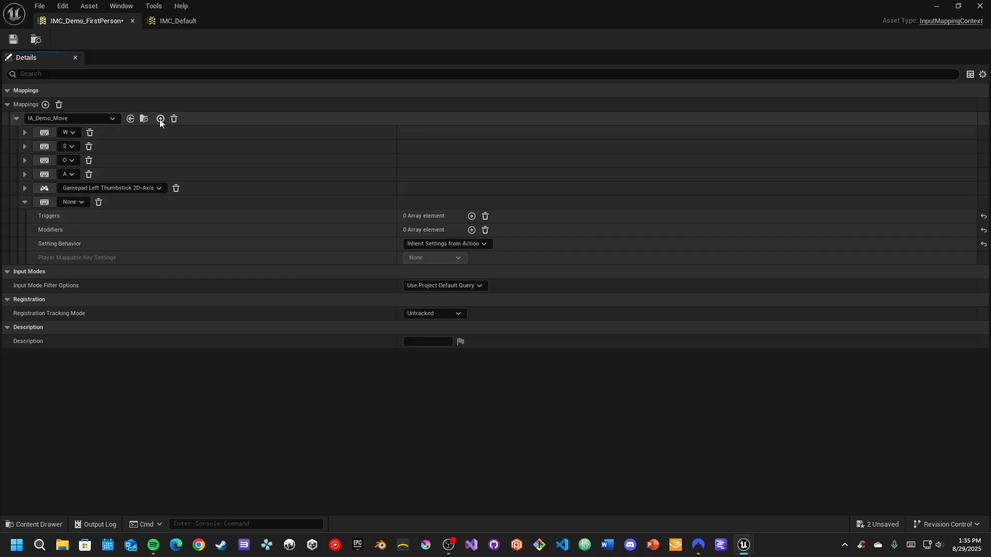
pyautogui.click(74, 202)
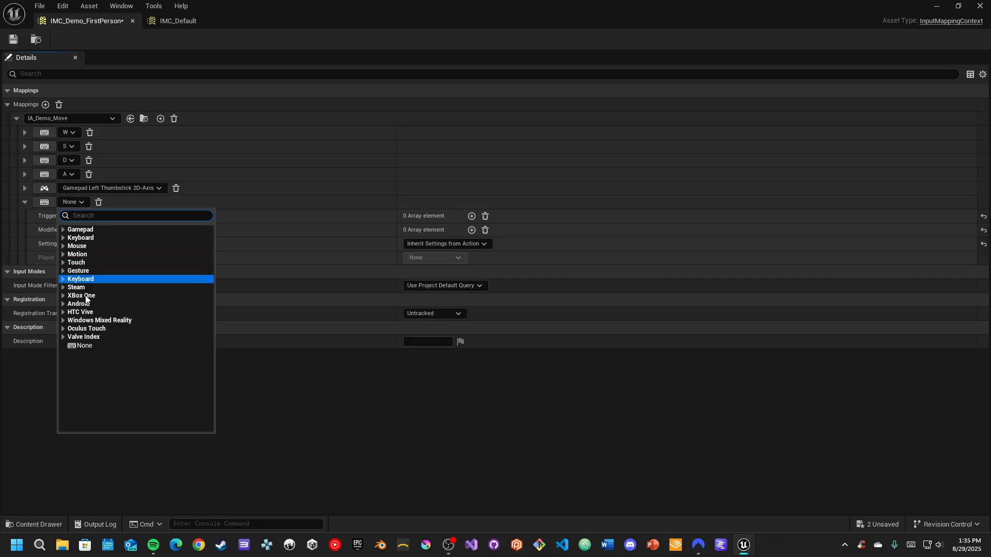
pyautogui.click(64, 321)
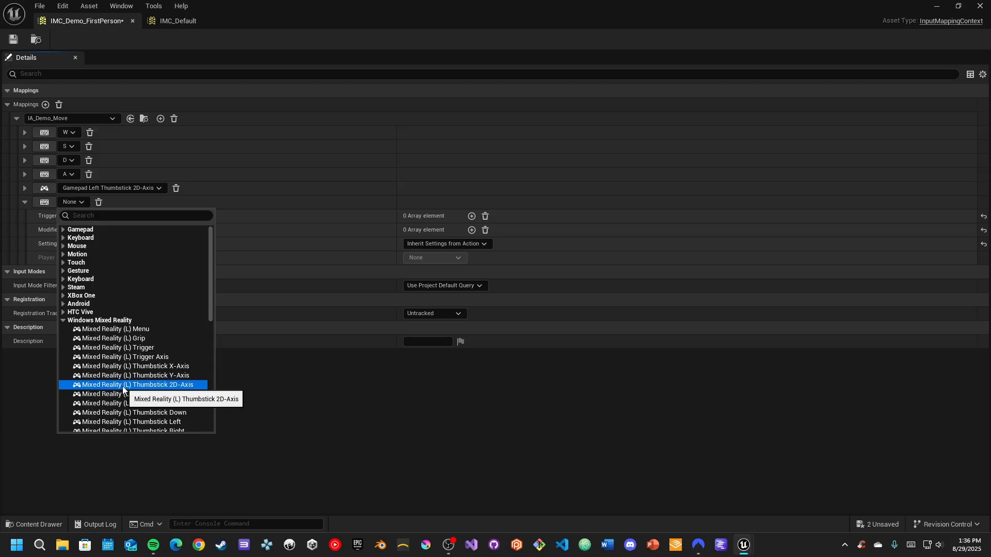
pyautogui.click(123, 386)
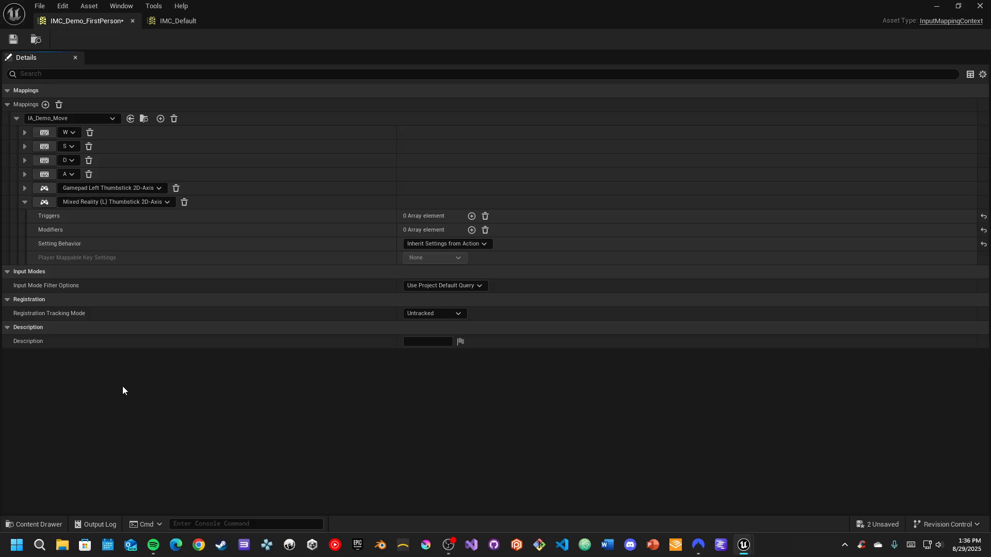
pyautogui.click(25, 203)
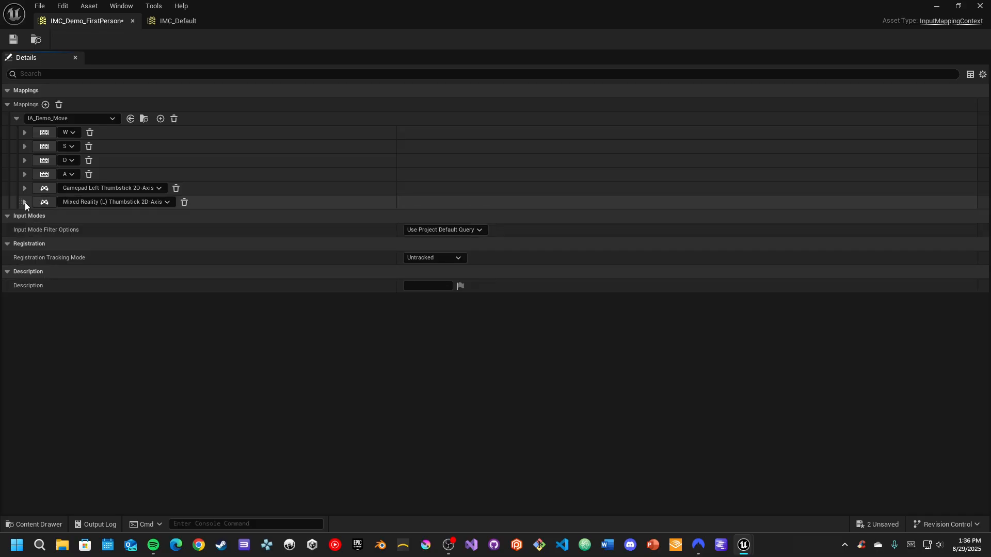